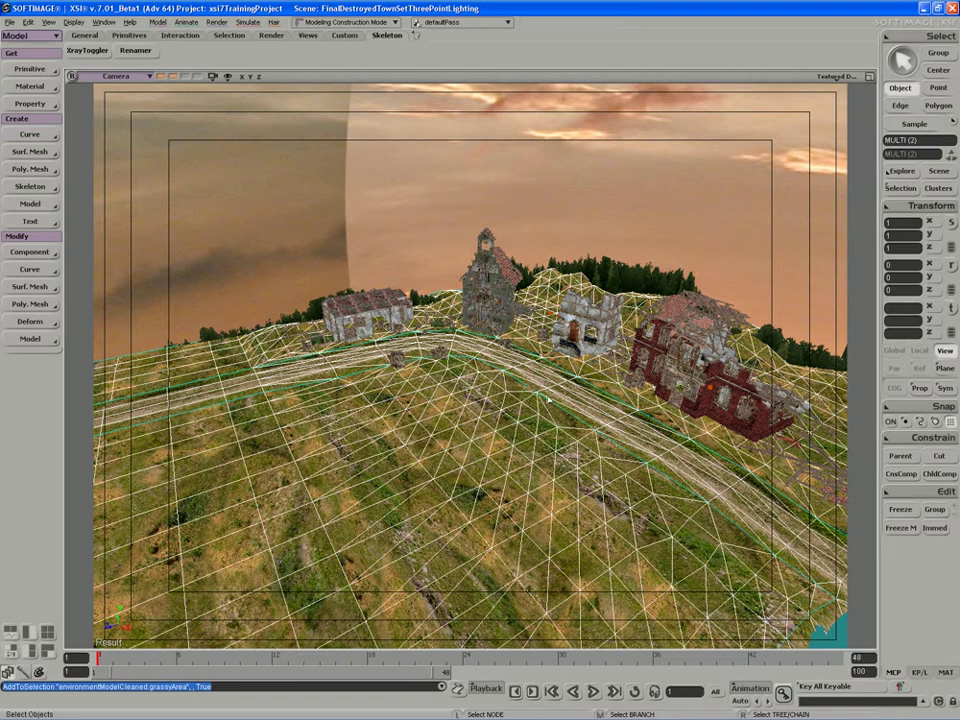
Merge the pathway and grassyArea meshes into a new polygon mesh.
{"action": "key", "text": "8"}
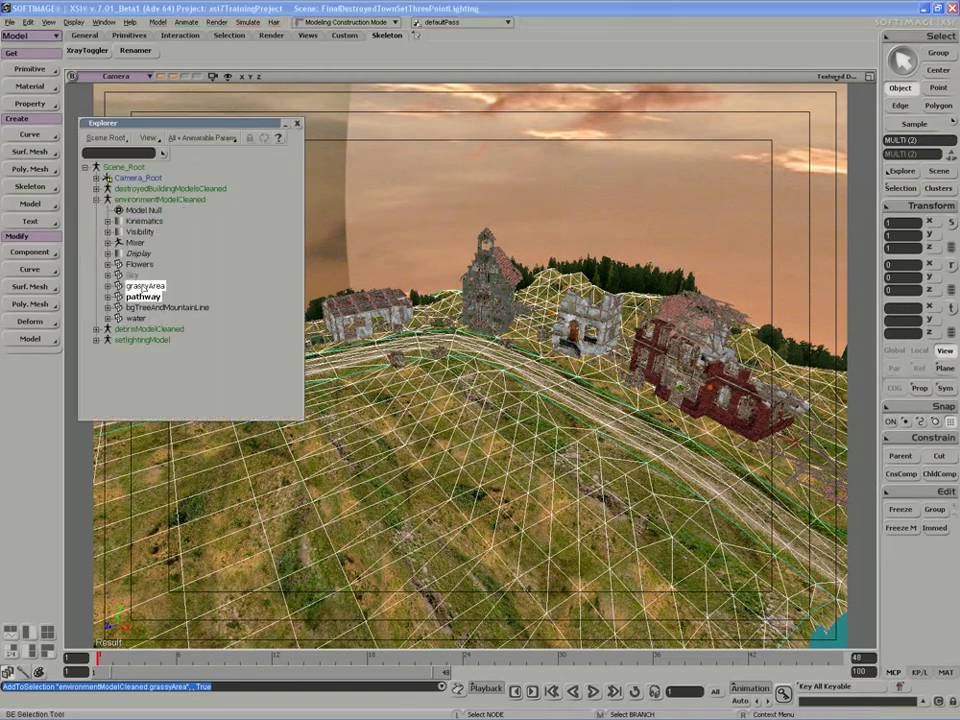
{"action": "left_click", "coordinate": [30, 169]}
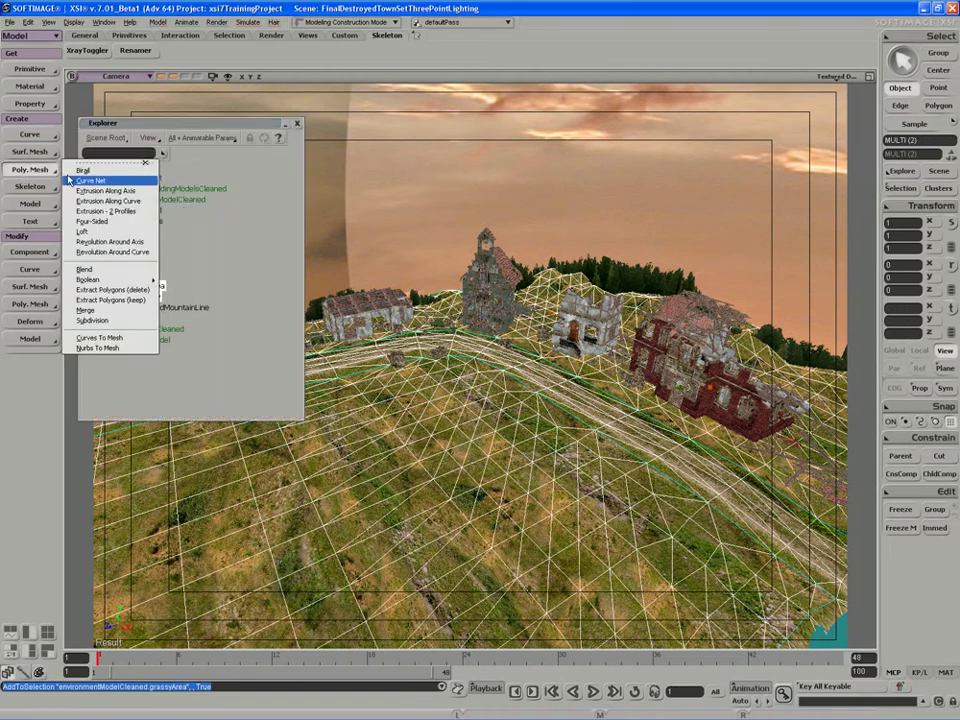
{"action": "left_click", "coordinate": [110, 312]}
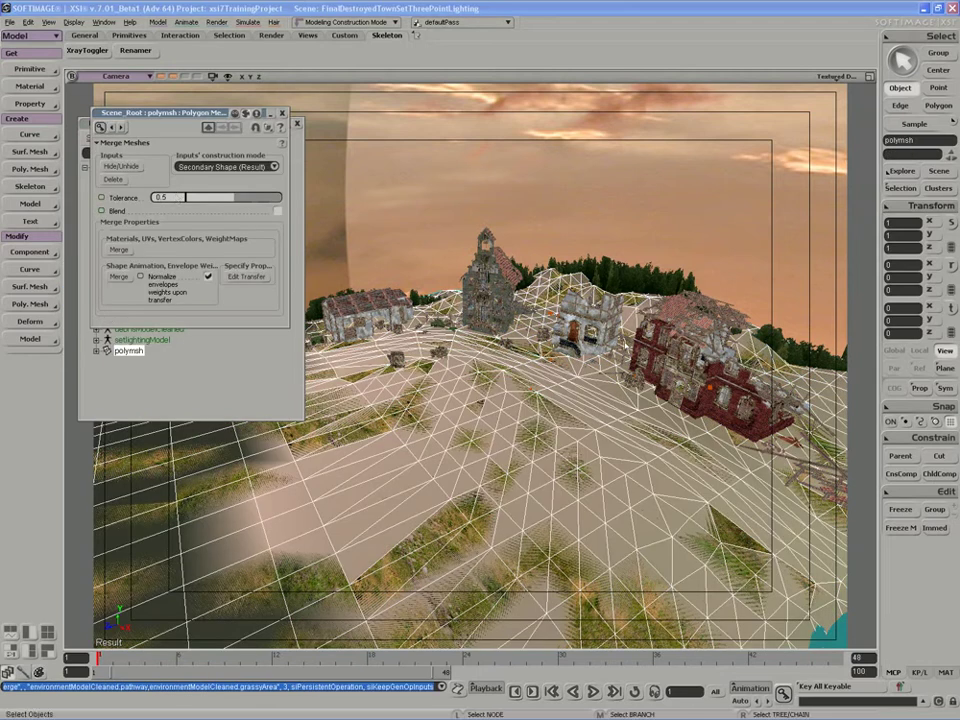
{"action": "left_click", "coordinate": [902, 529]}
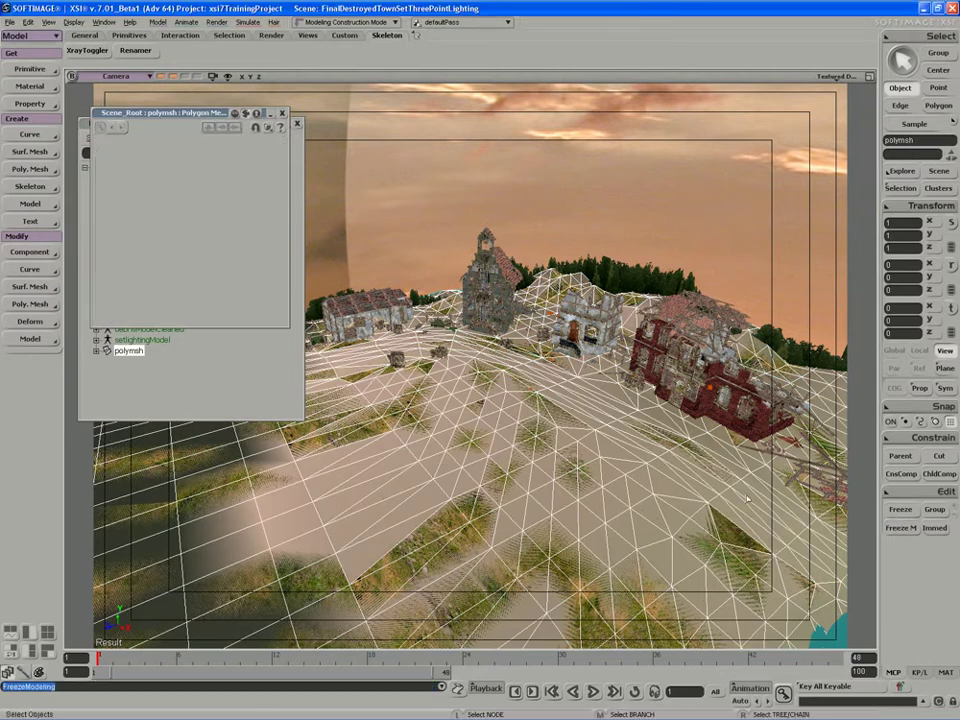
{"action": "key", "text": "ctrl+z"}
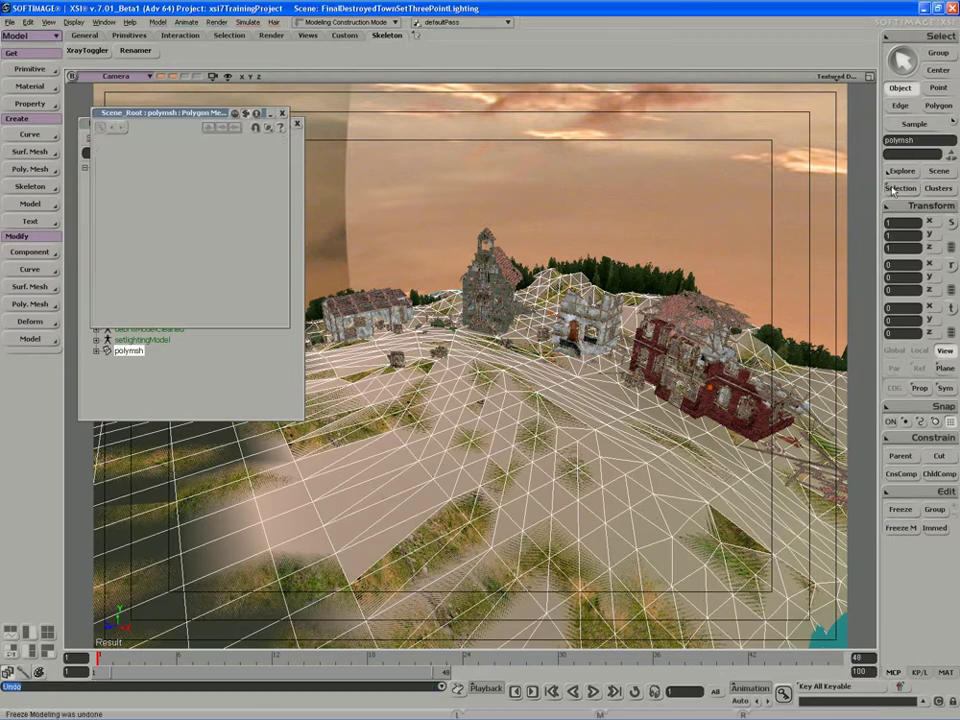
Set the new mesh's merge tolerance to 0.0692 and freeze its modeling operators.
{"action": "left_click", "coordinate": [900, 188]}
{"action": "left_click", "coordinate": [760, 188]}
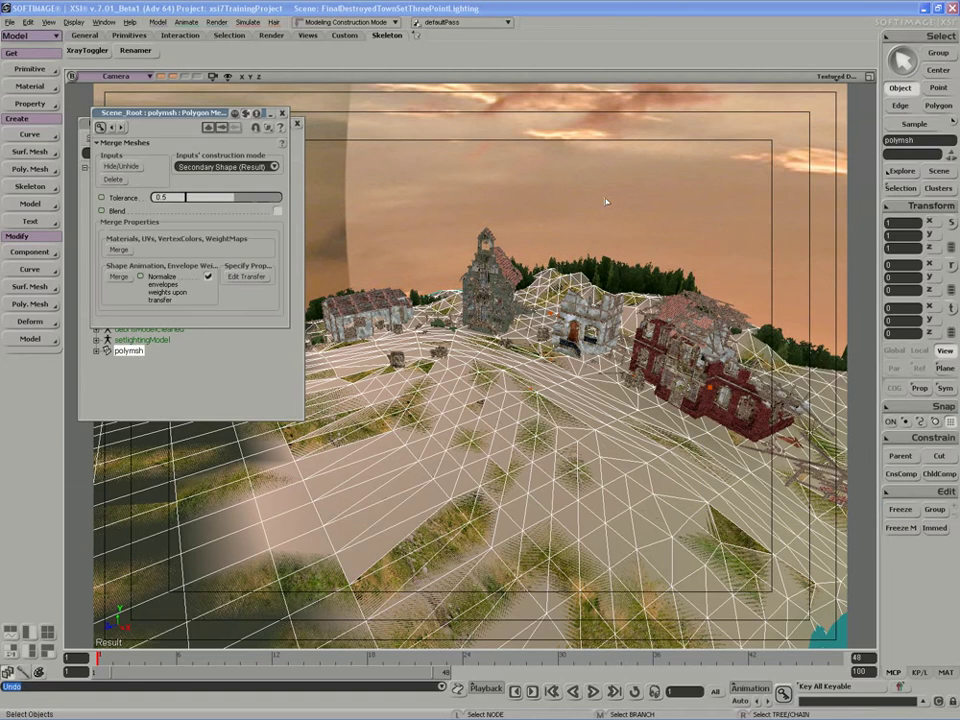
{"action": "left_click", "coordinate": [193, 200]}
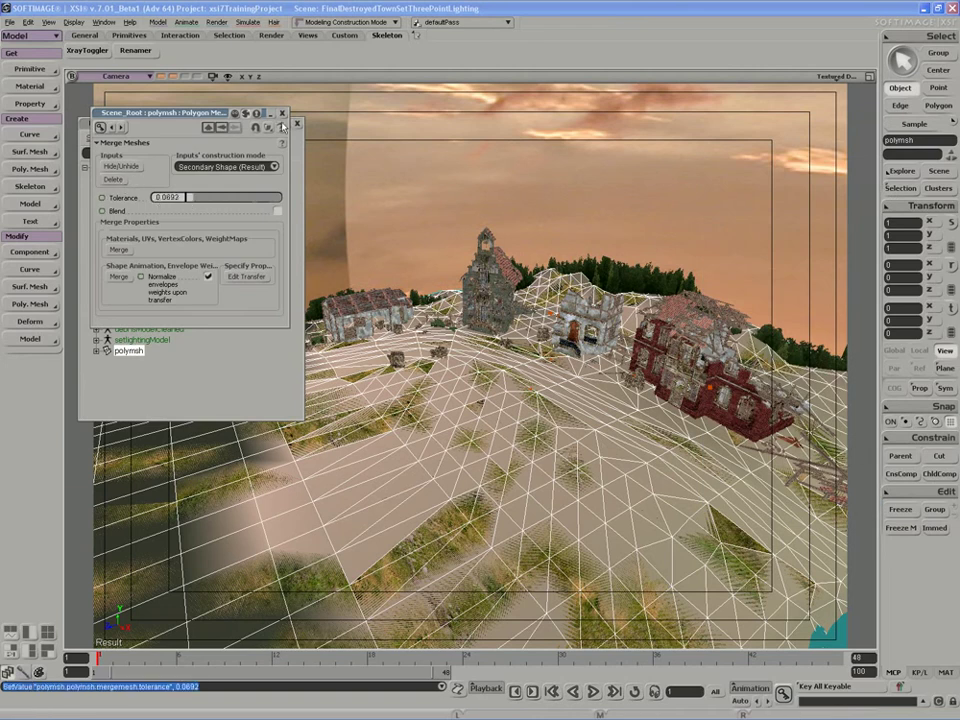
{"action": "left_click", "coordinate": [900, 527]}
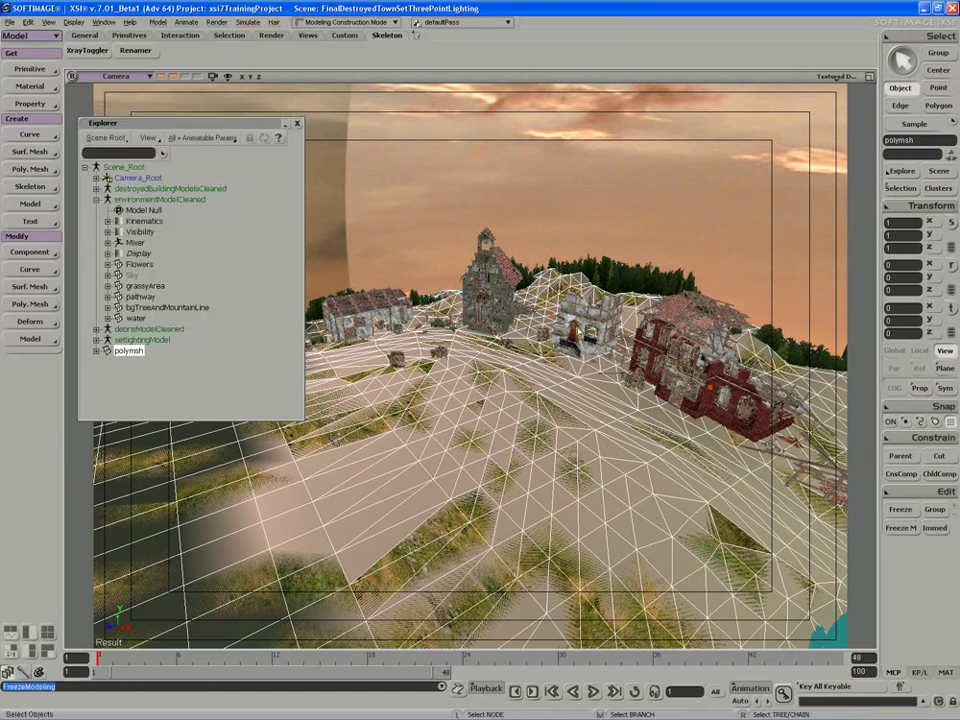
Rename the merged polygon mesh as ground.
{"action": "key", "text": "F2"}
{"action": "type", "text": "ground"}
{"action": "key", "text": "Return"}
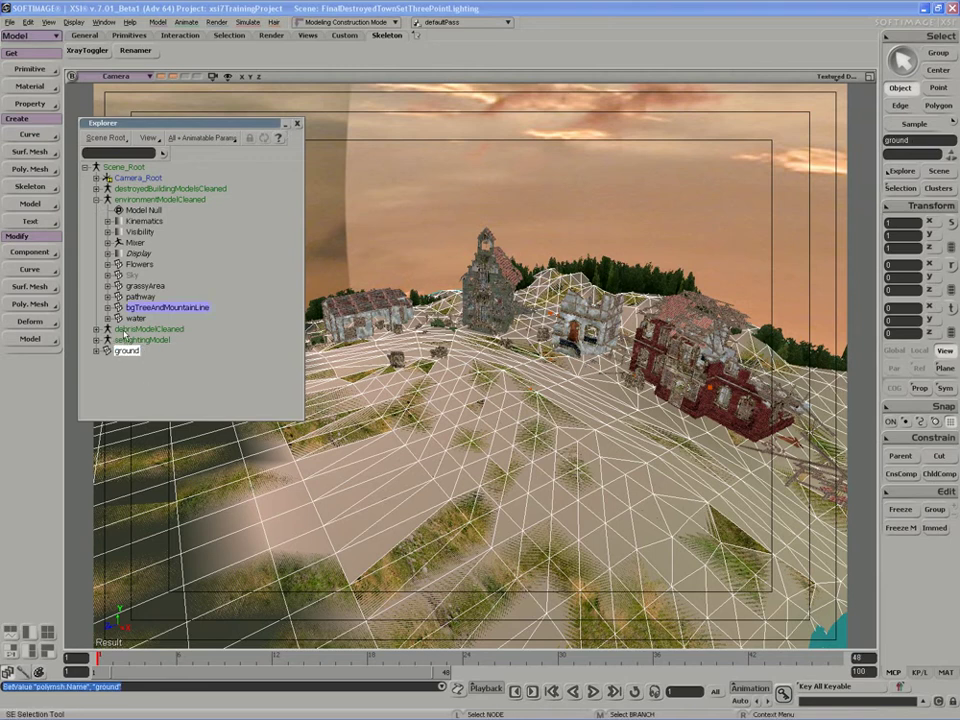
Move the ground mesh into the environmentModelCleaned model and hide it.
{"action": "left_click", "coordinate": [127, 350]}
{"action": "left_click_drag", "start_coordinate": [127, 350], "coordinate": [160, 199]}
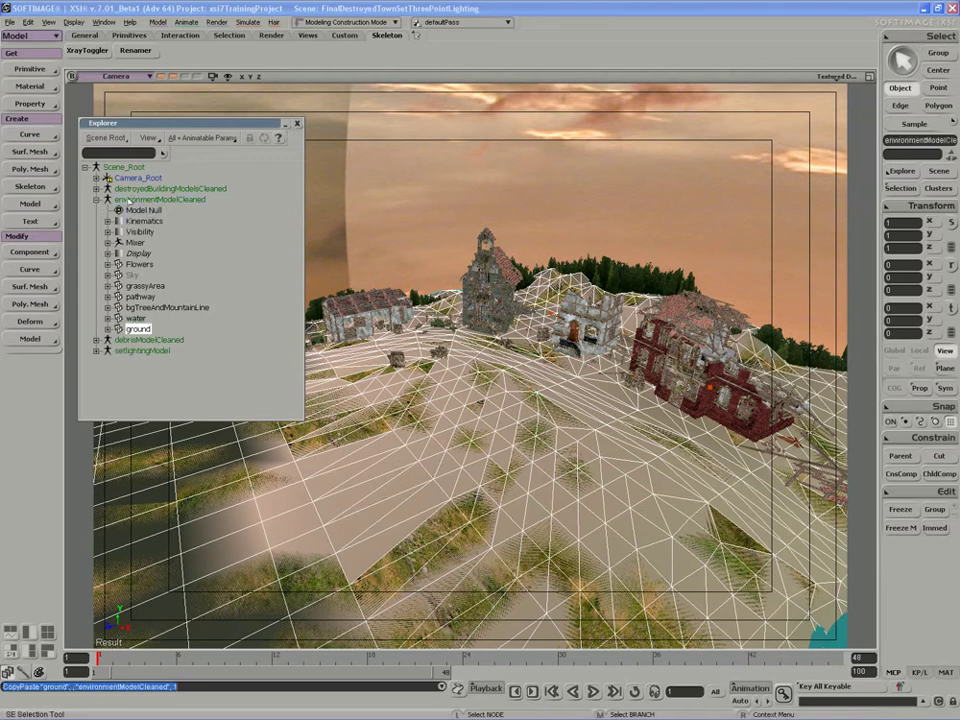
{"action": "key", "text": "h"}
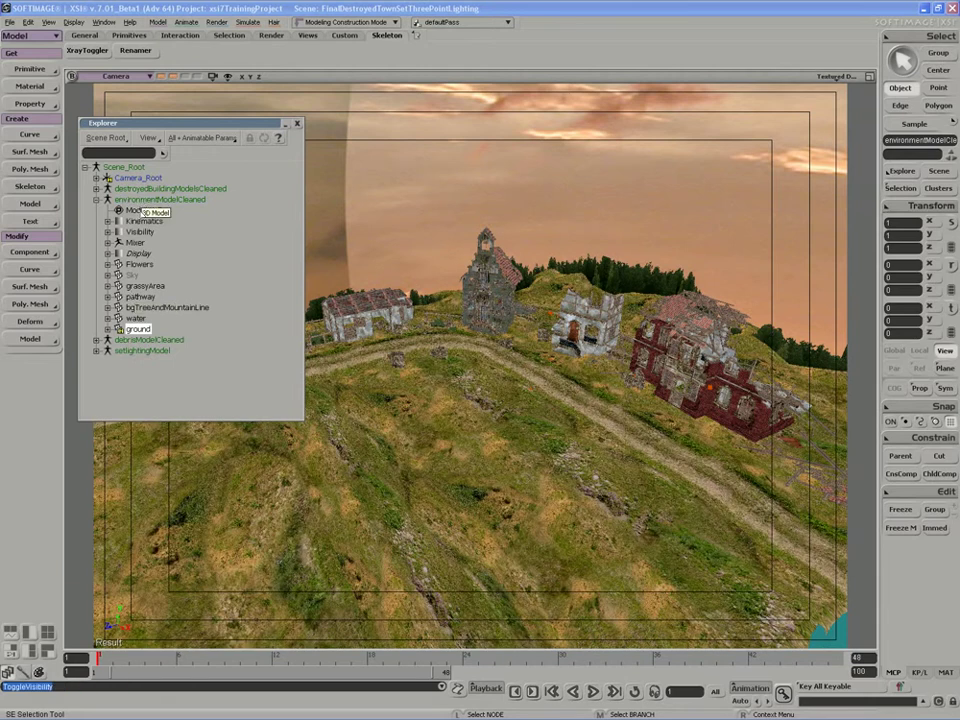
Merge the original grassyArea and pathway meshes into a new polygon mesh with a tolerance of 0.0189.
{"action": "key", "text": "s"}
{"action": "right_click_drag", "start_coordinate": [470, 440], "coordinate": [502, 492]}
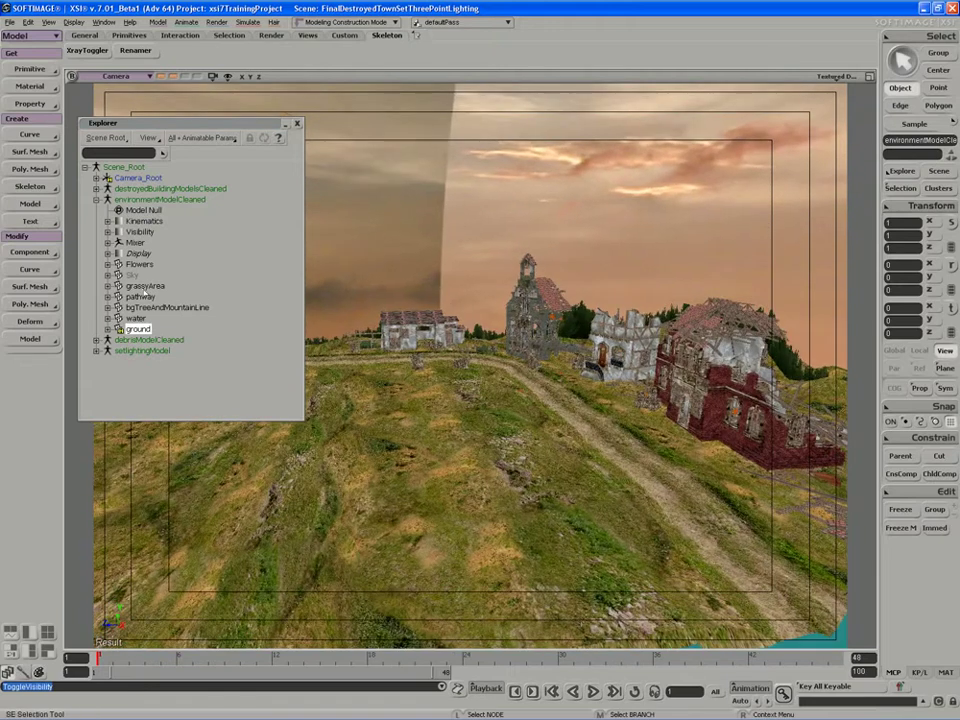
{"action": "left_click", "coordinate": [146, 287]}
{"action": "left_click", "coordinate": [140, 297], "text": "shift"}
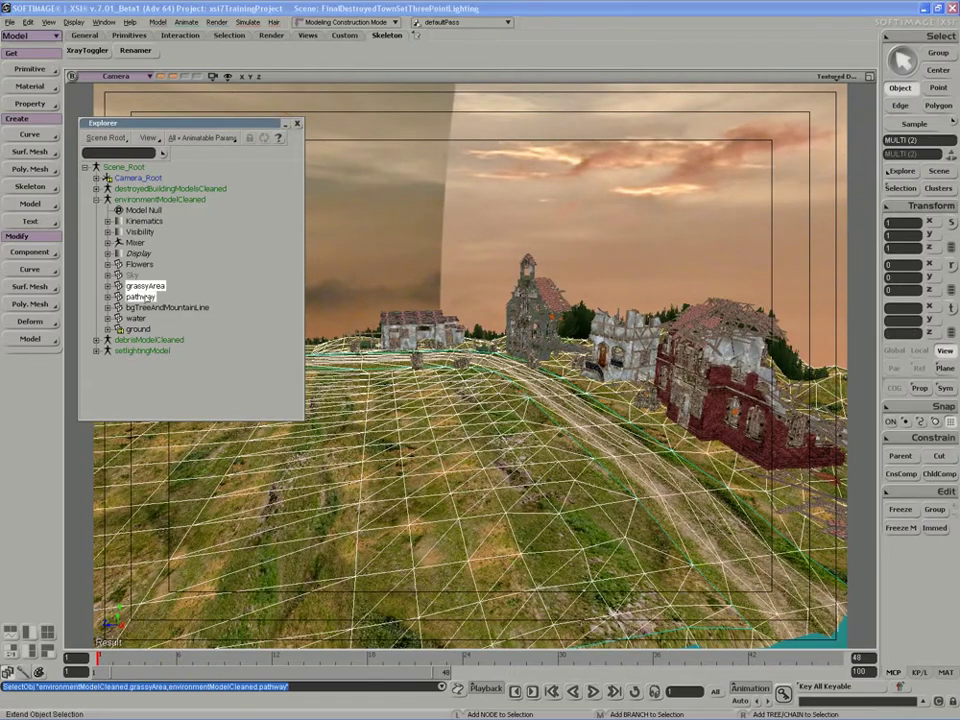
{"action": "left_click", "coordinate": [30, 169]}
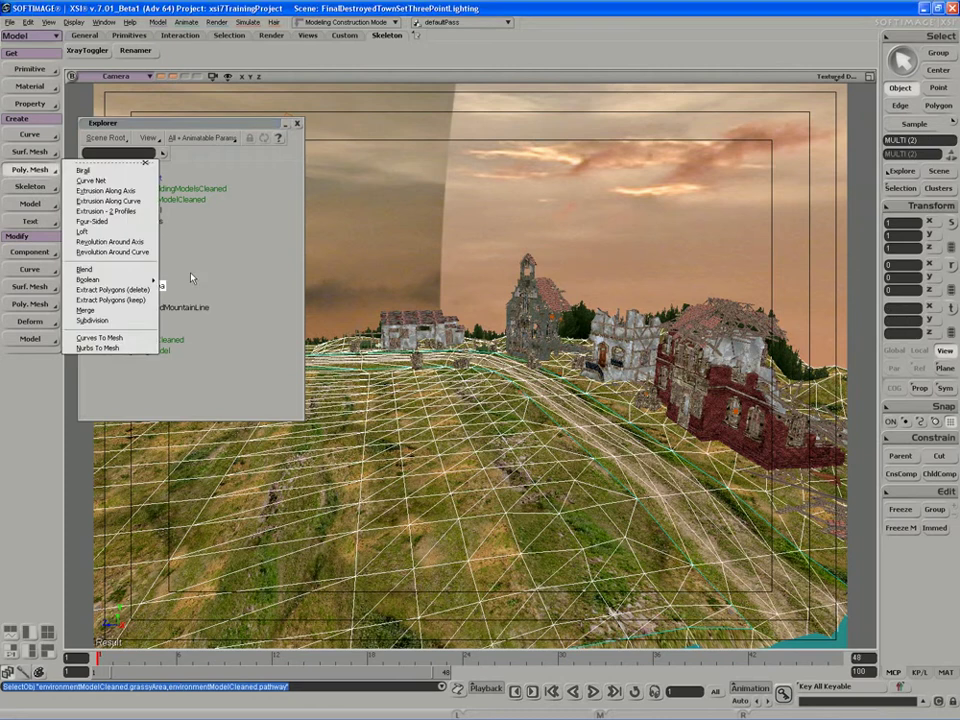
{"action": "left_click", "coordinate": [115, 310]}
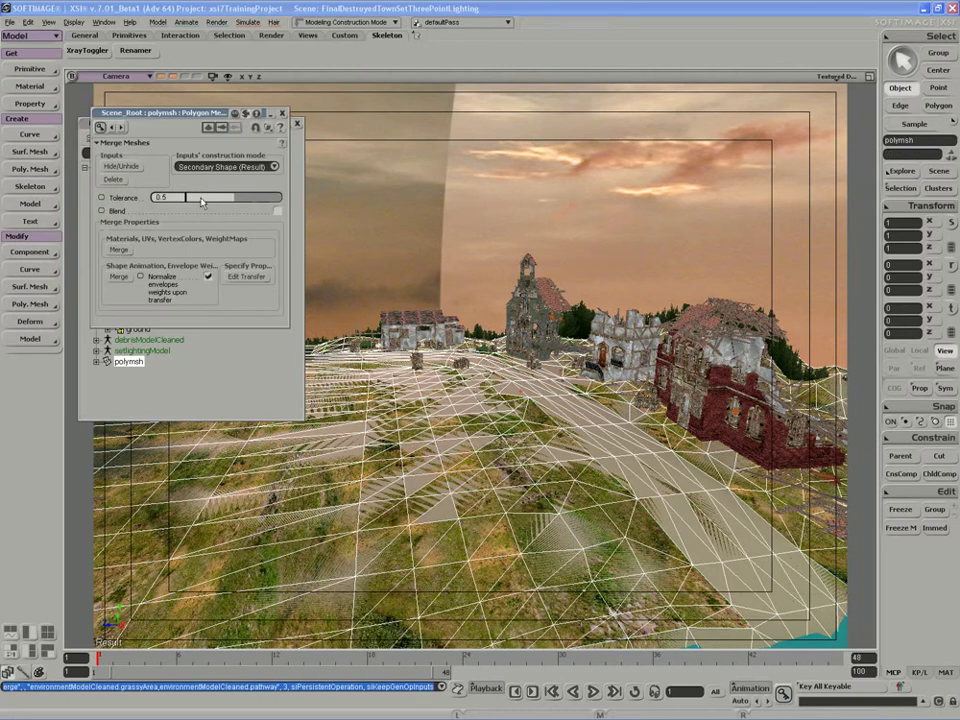
Merge the inputs' materials, UVs, vertex colors and weight maps onto the new mesh and delete the original input meshes.
{"action": "left_click", "coordinate": [118, 250]}
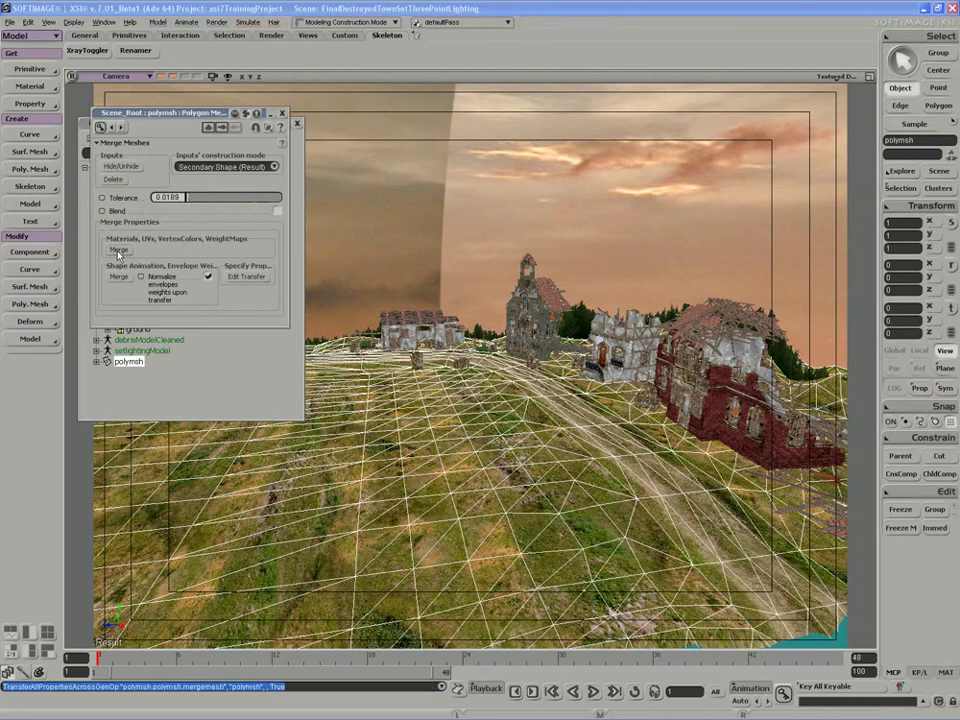
{"action": "left_click", "coordinate": [114, 180]}
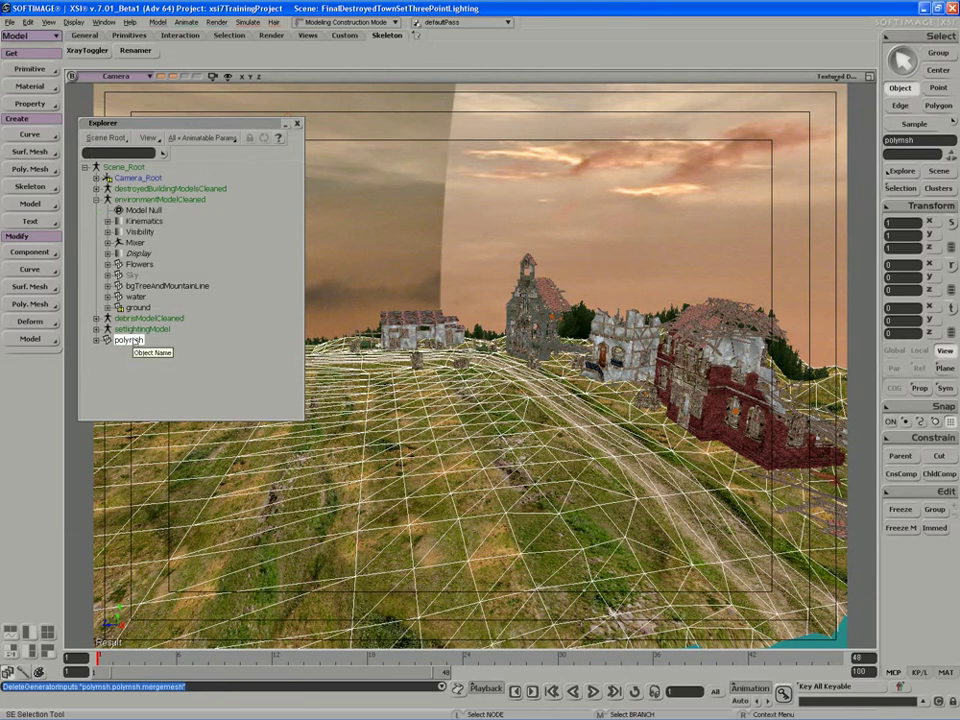
Rename the merged mesh as visGround and move it into the environmentModelCleaned model.
{"action": "double_click", "coordinate": [131, 341]}
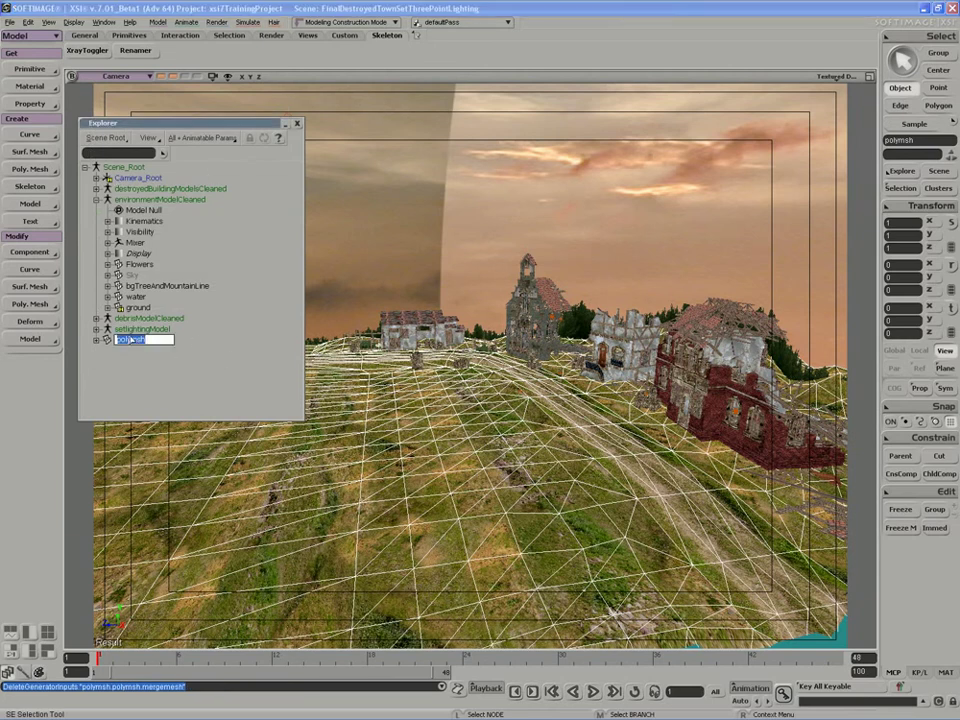
{"action": "type", "text": "visi"}
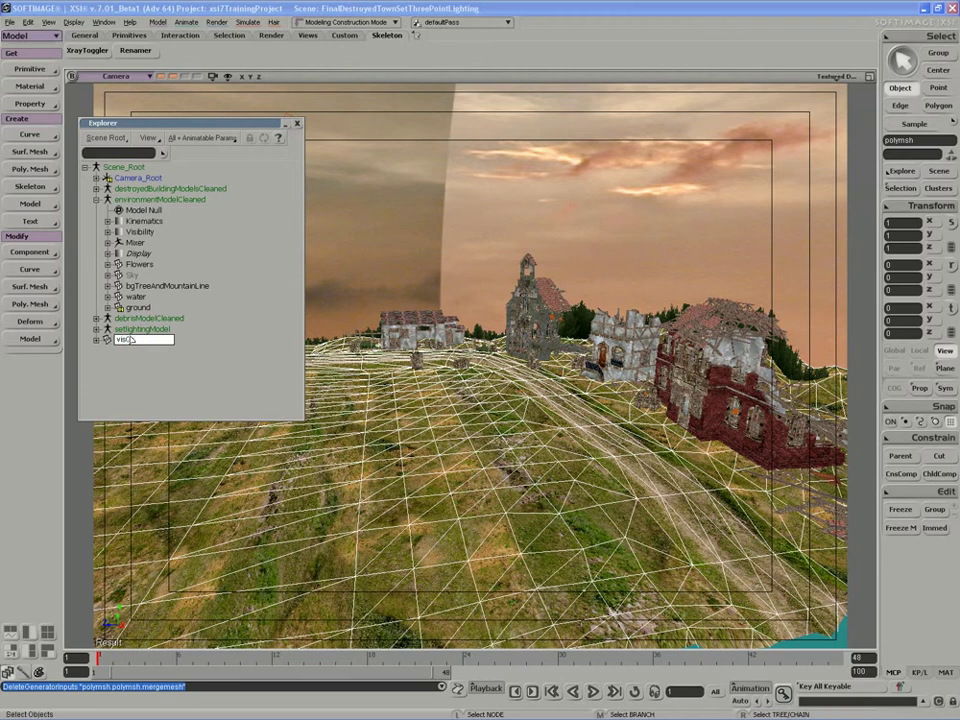
{"action": "type", "text": "rund"}
{"action": "key", "text": "Return"}
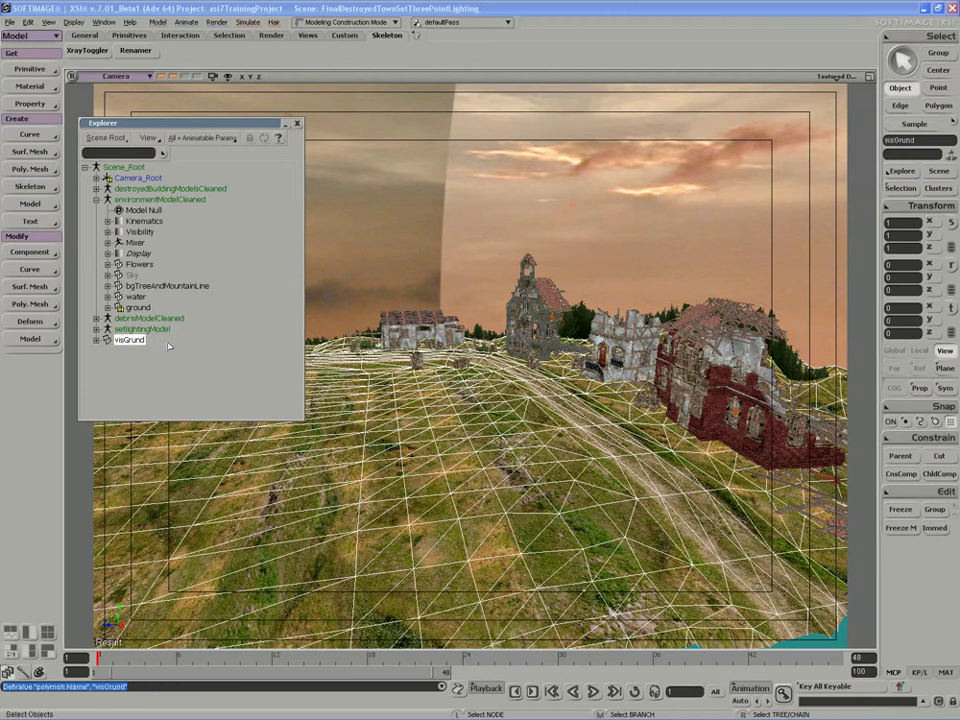
{"action": "key", "text": "F2"}
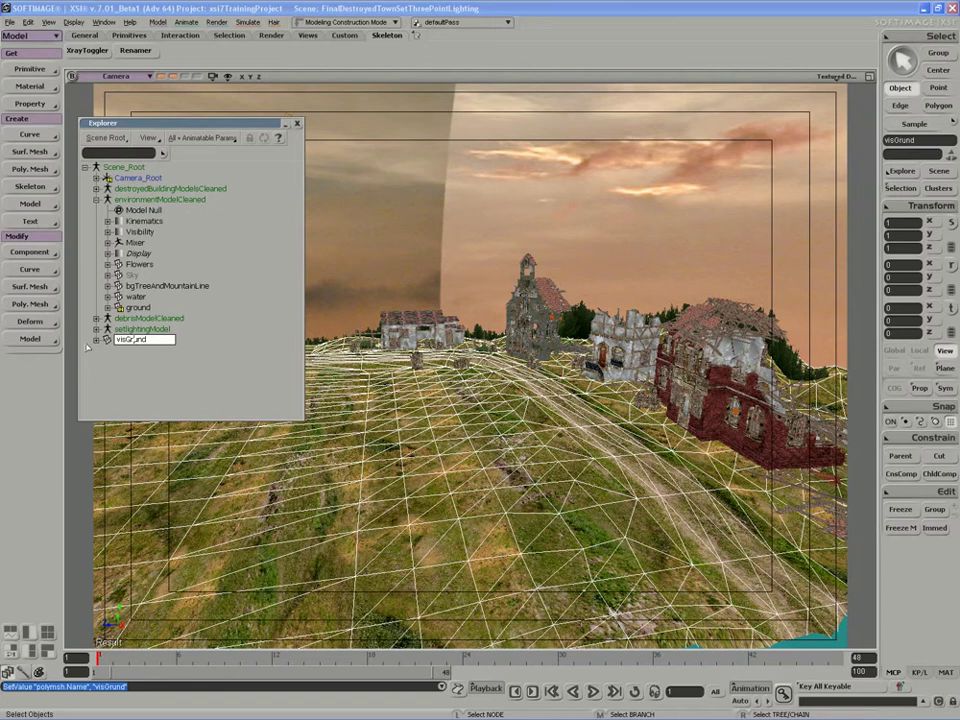
{"action": "left_click", "coordinate": [135, 340]}
{"action": "type", "text": "o"}
{"action": "key", "text": "Return"}
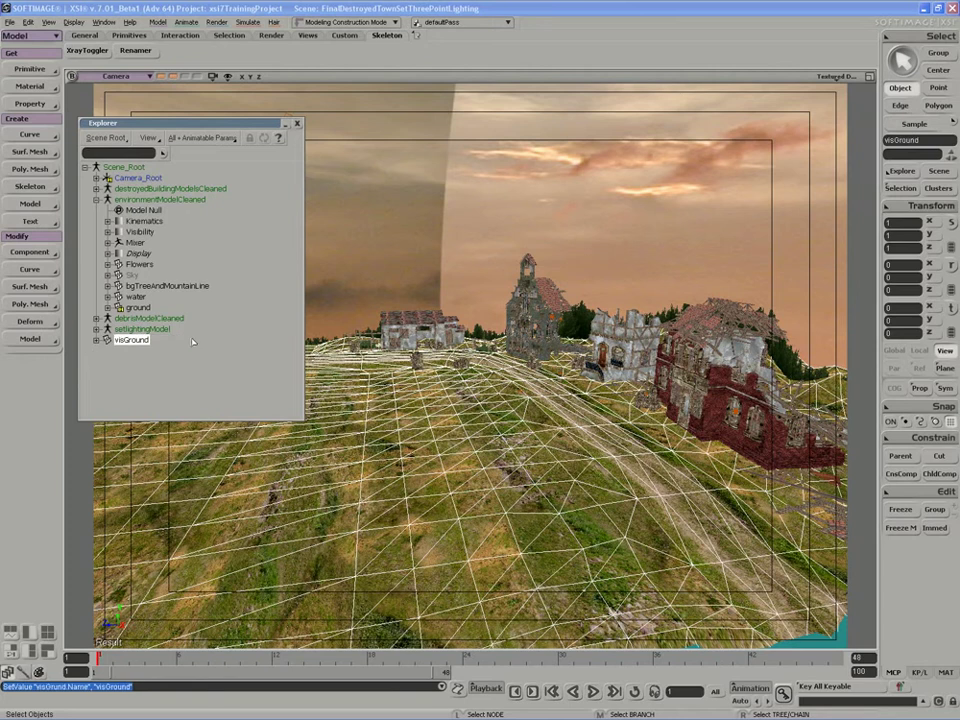
{"action": "left_click_drag", "start_coordinate": [127, 343], "coordinate": [153, 201]}
Delete the hidden ground mesh from environmentModelCleaned and select visGround.
{"action": "left_click", "coordinate": [138, 307]}
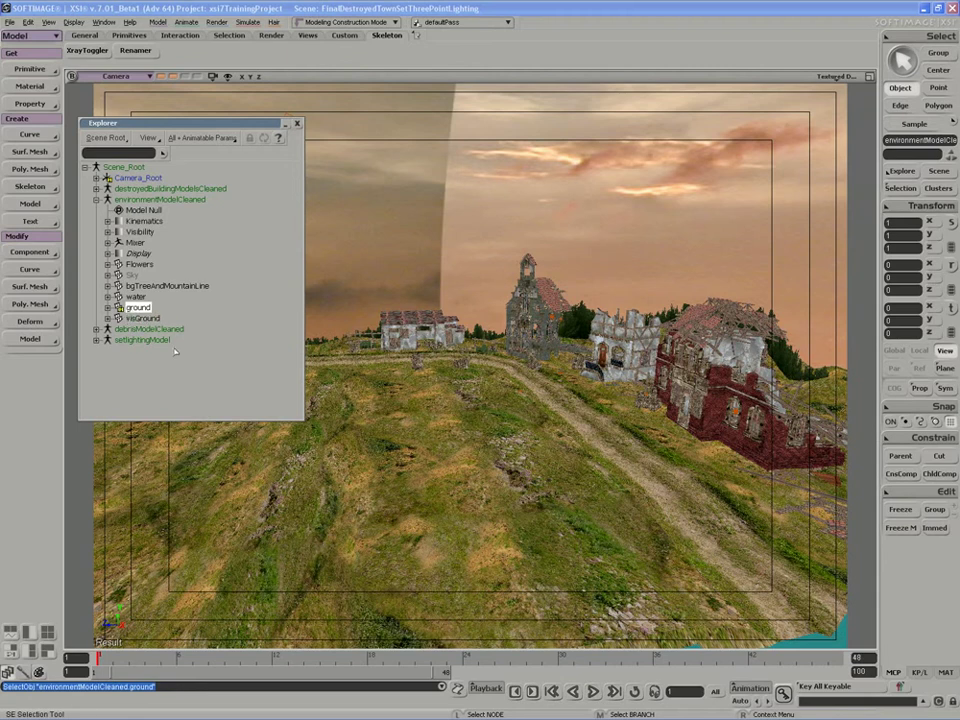
{"action": "key", "text": "Delete"}
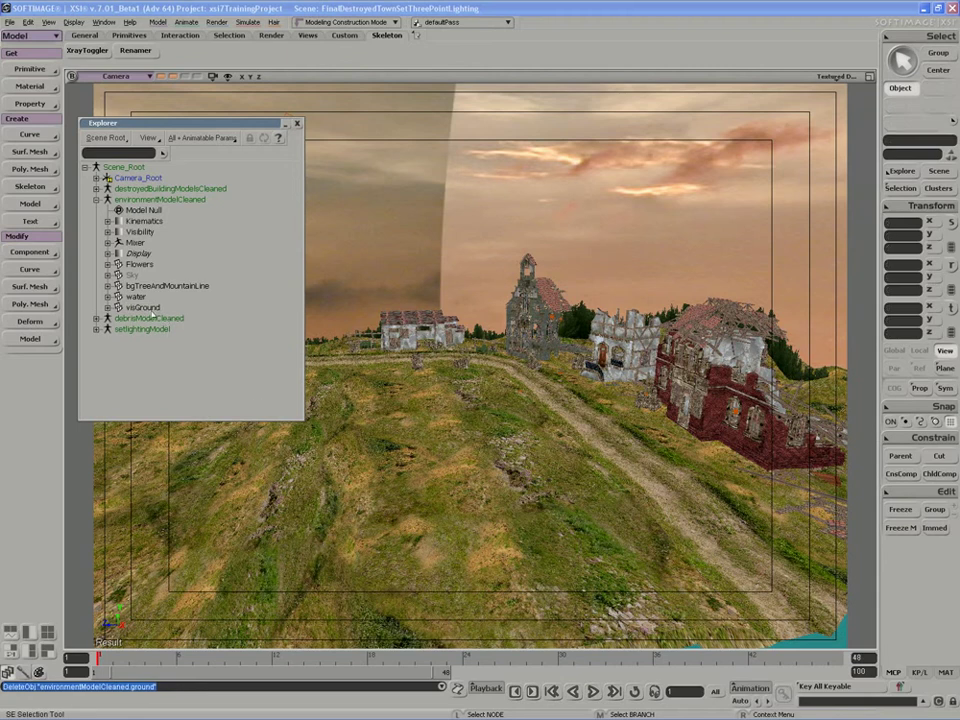
{"action": "left_click", "coordinate": [145, 308]}
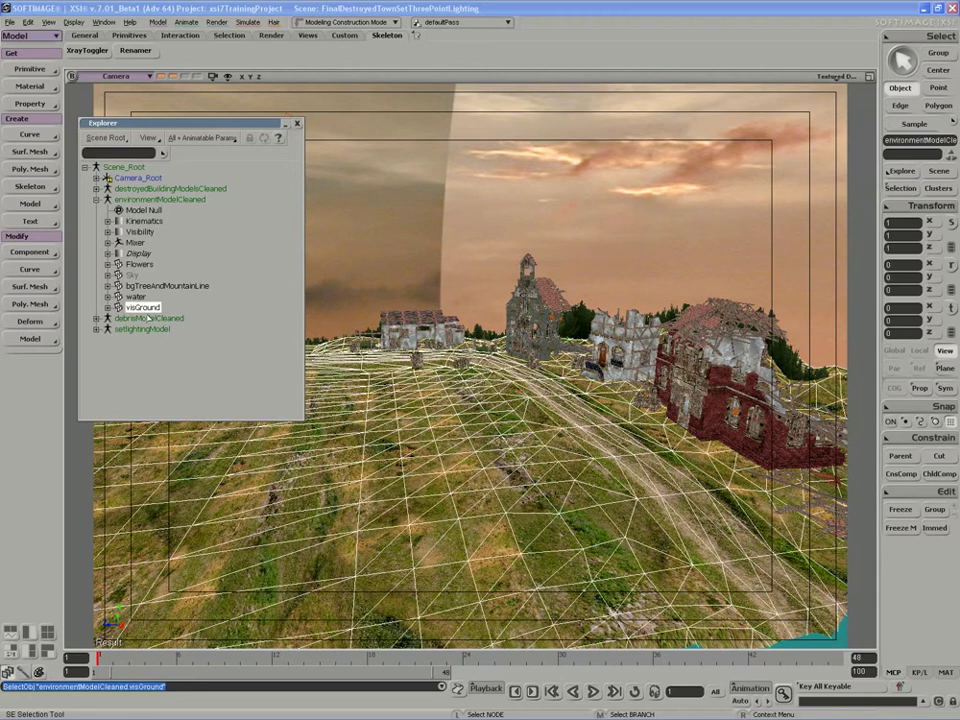
Import the model file treeSimulationModel.emdl into the scene.
{"action": "left_click", "coordinate": [297, 125]}
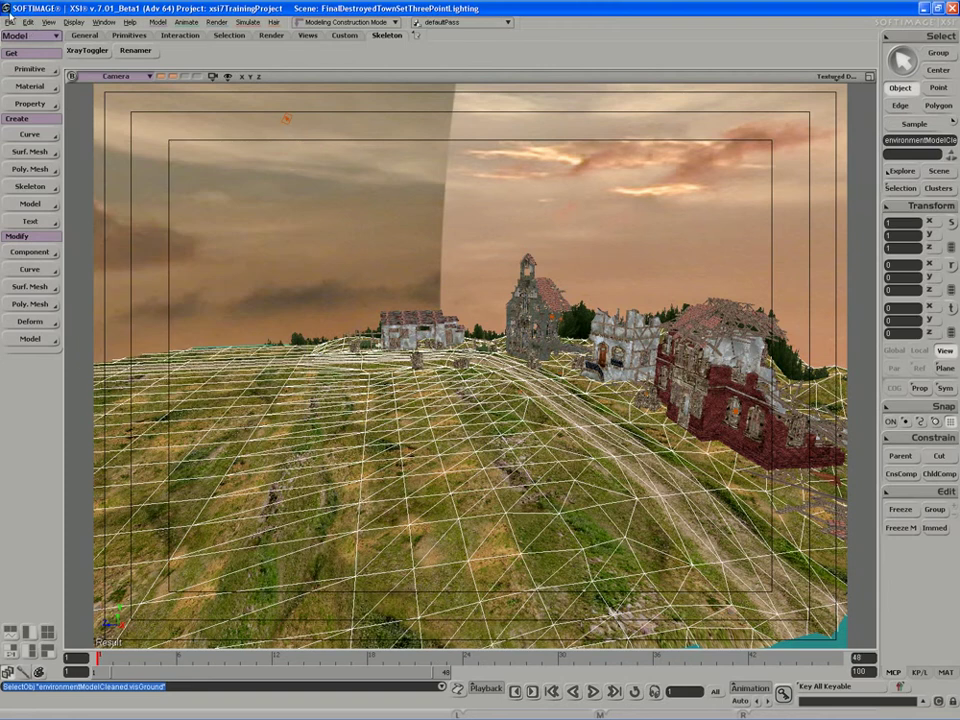
{"action": "left_click", "coordinate": [9, 22]}
{"action": "mouse_move", "coordinate": [45, 138]}
{"action": "left_click", "coordinate": [112, 138]}
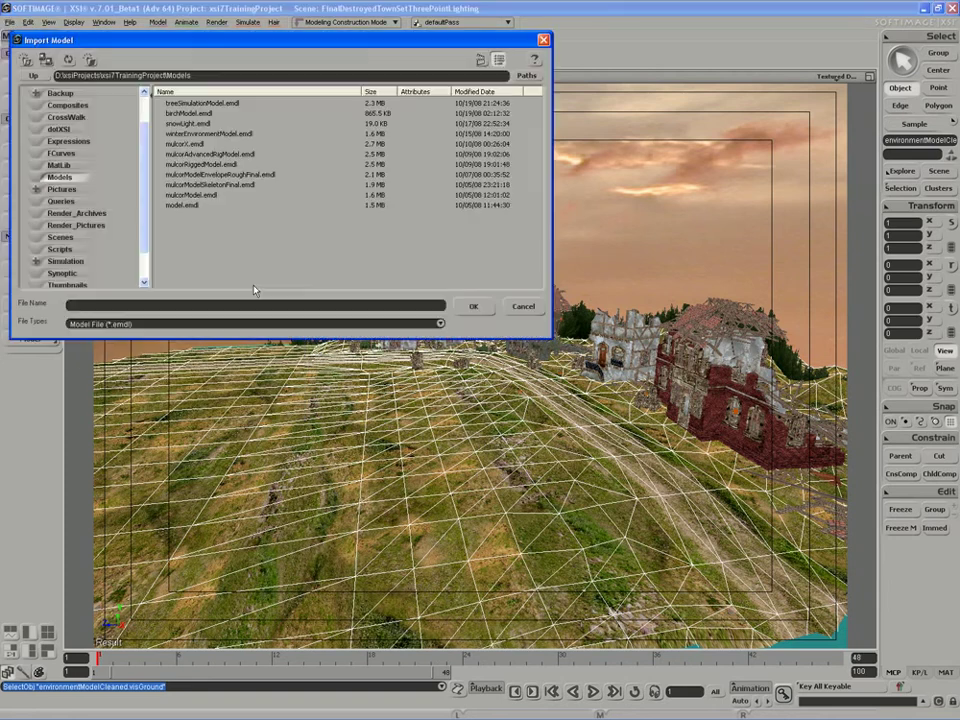
{"action": "double_click", "coordinate": [202, 103]}
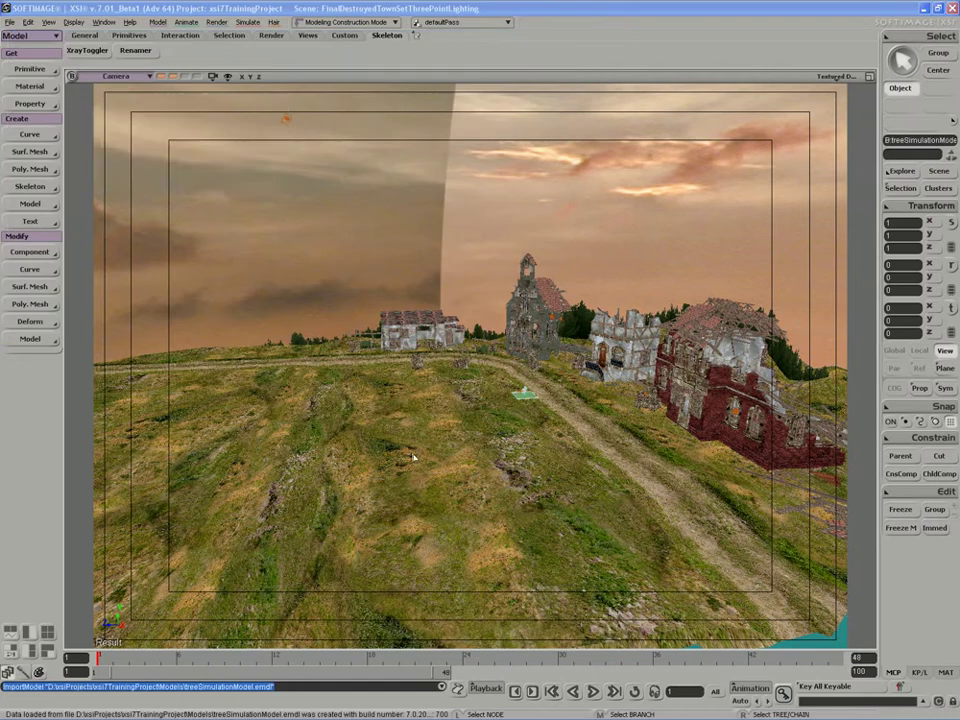
Delete the flat ground cube that belongs to treeSimulationModel.
{"action": "key", "text": "f"}
{"action": "left_click", "coordinate": [493, 519]}
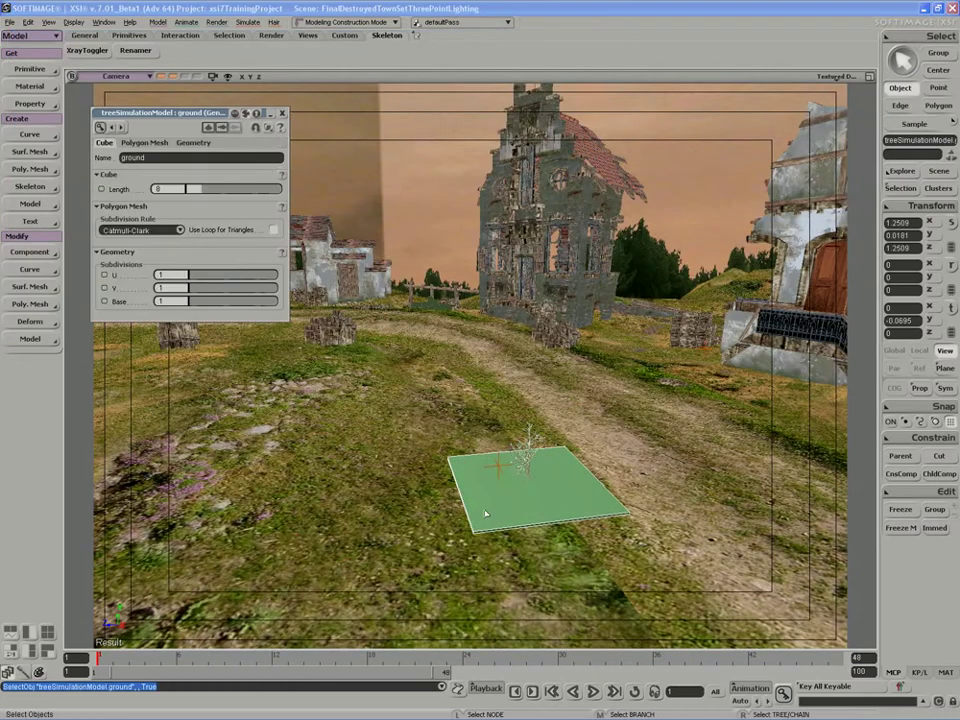
{"action": "key", "text": "Delete"}
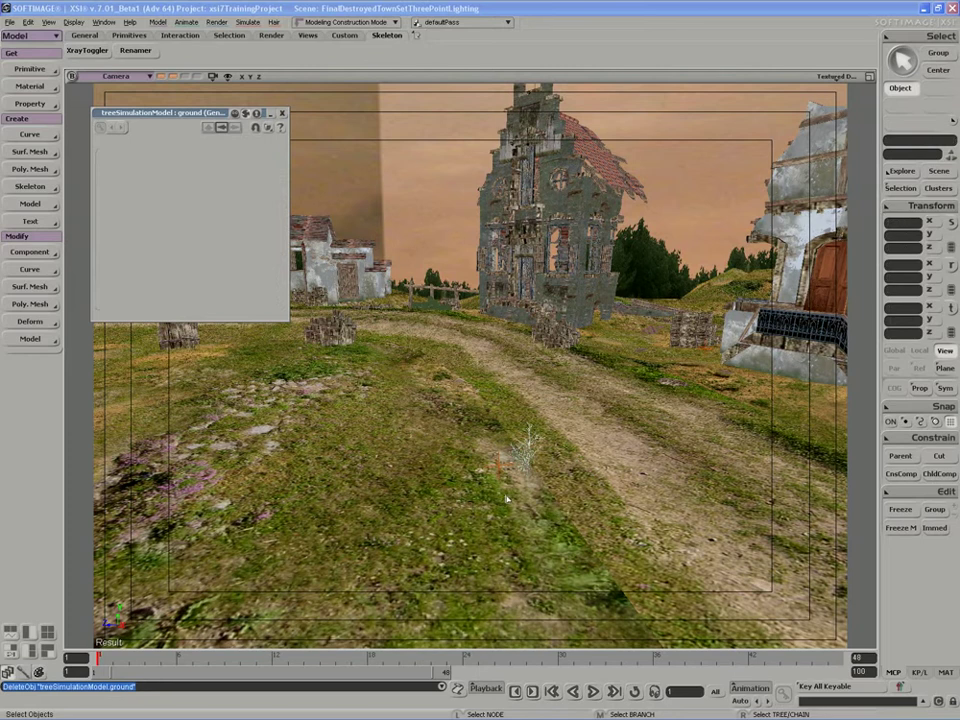
{"action": "left_click", "coordinate": [283, 116]}
Create a transform group from setlightingModel, debrisModelCleaned, environmentModelCleaned and destroyedBuildingModelsCleaned.
{"action": "key", "text": "s"}
{"action": "middle_click_drag", "start_coordinate": [515, 440], "coordinate": [425, 375]}
{"action": "right_click_drag", "start_coordinate": [425, 375], "coordinate": [448, 386]}
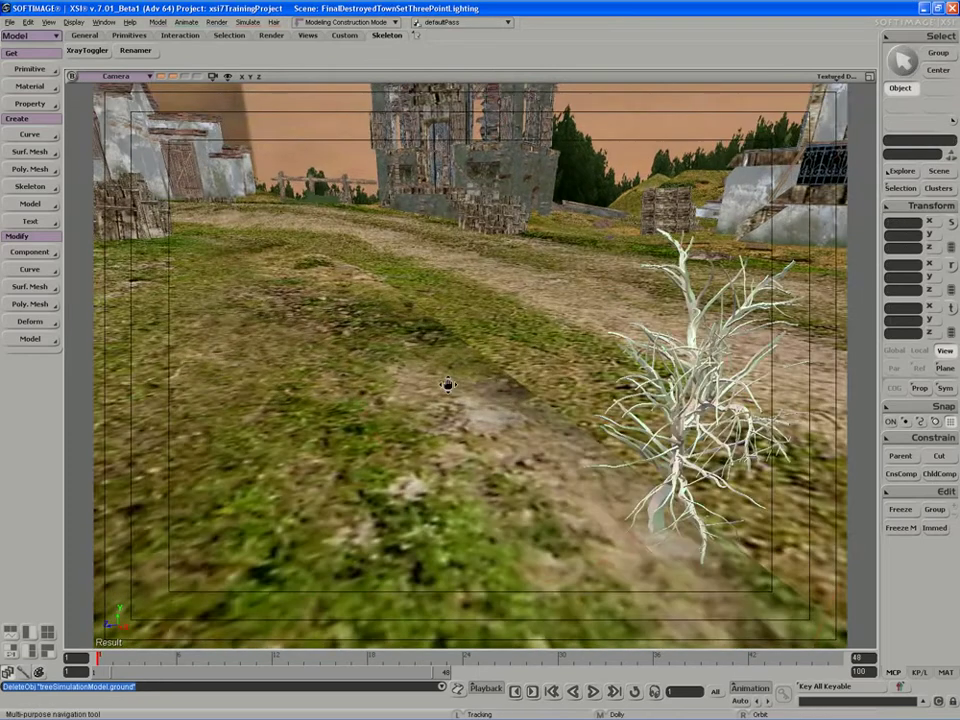
{"action": "left_click_drag", "start_coordinate": [448, 386], "coordinate": [402, 373]}
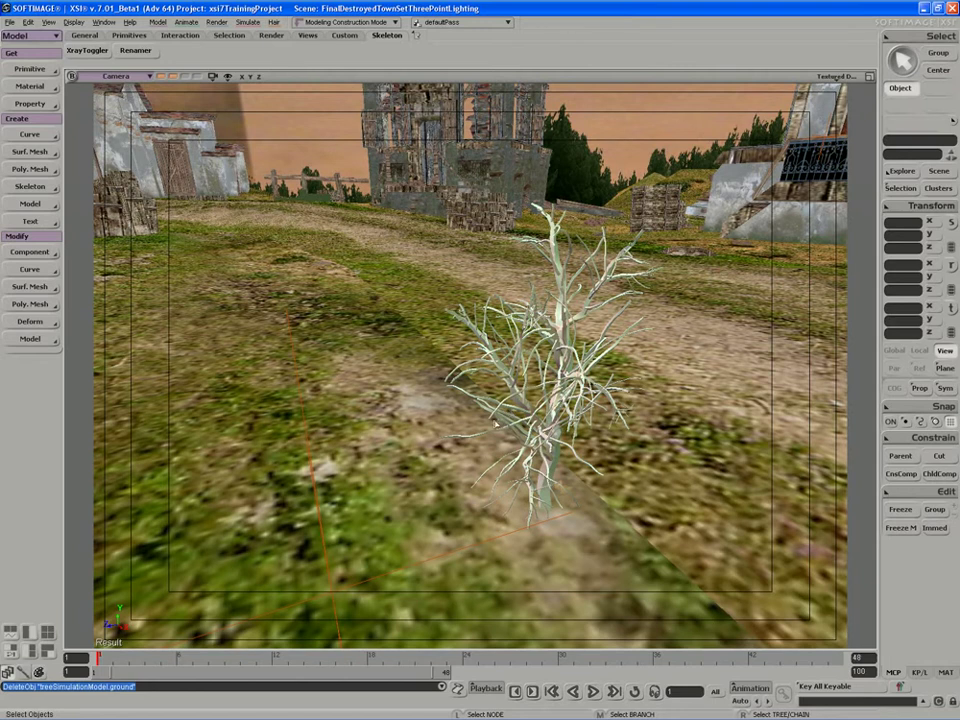
{"action": "left_click", "coordinate": [870, 78]}
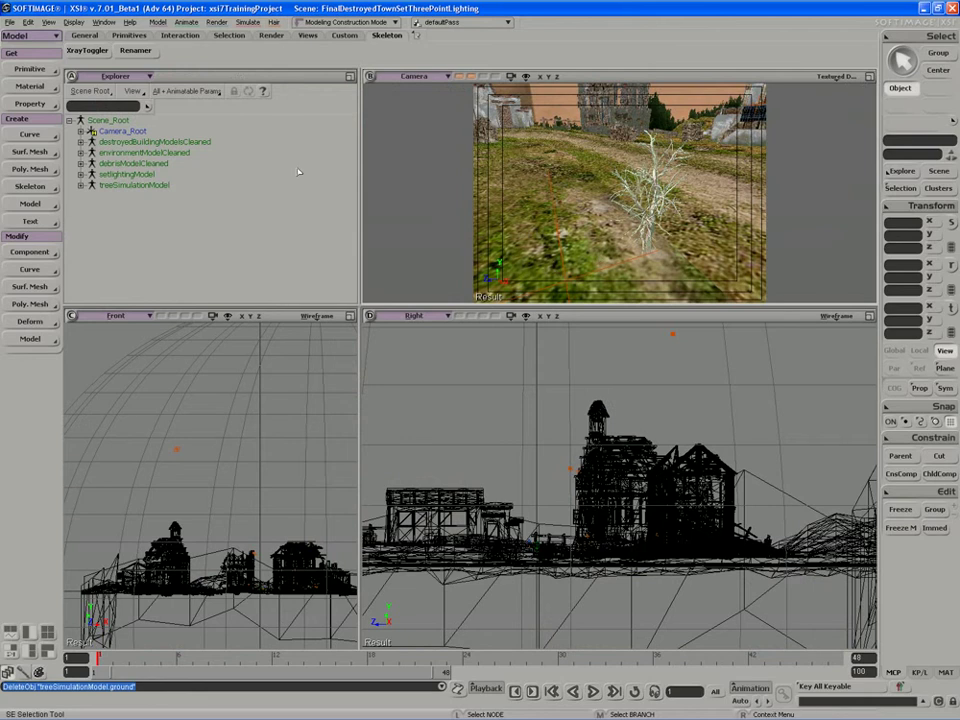
{"action": "middle_click", "coordinate": [119, 176]}
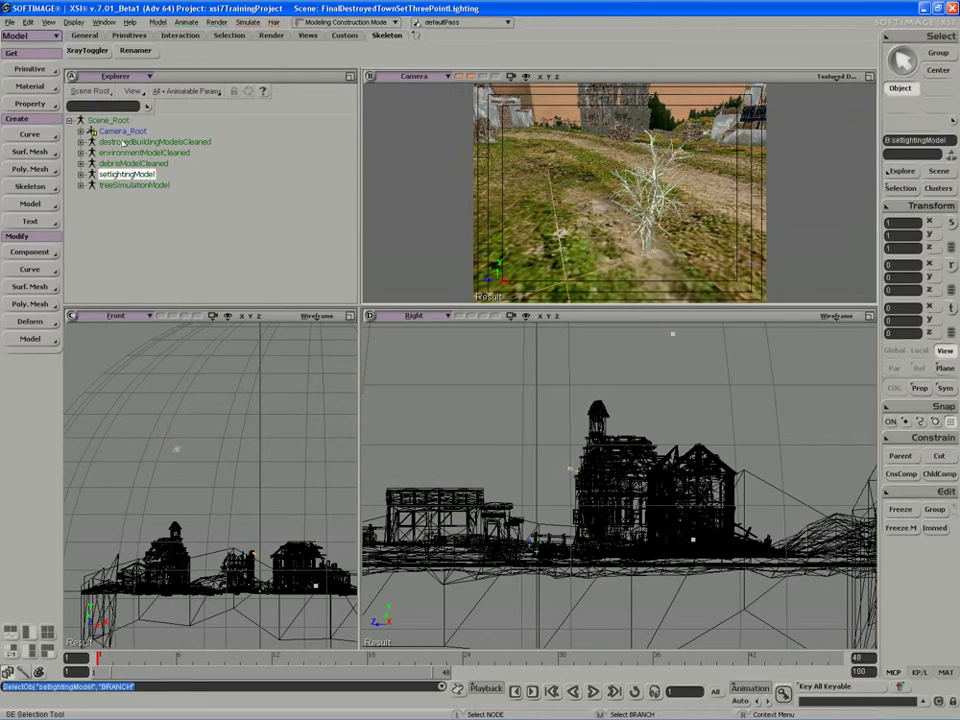
{"action": "middle_click", "coordinate": [122, 143], "text": "shift"}
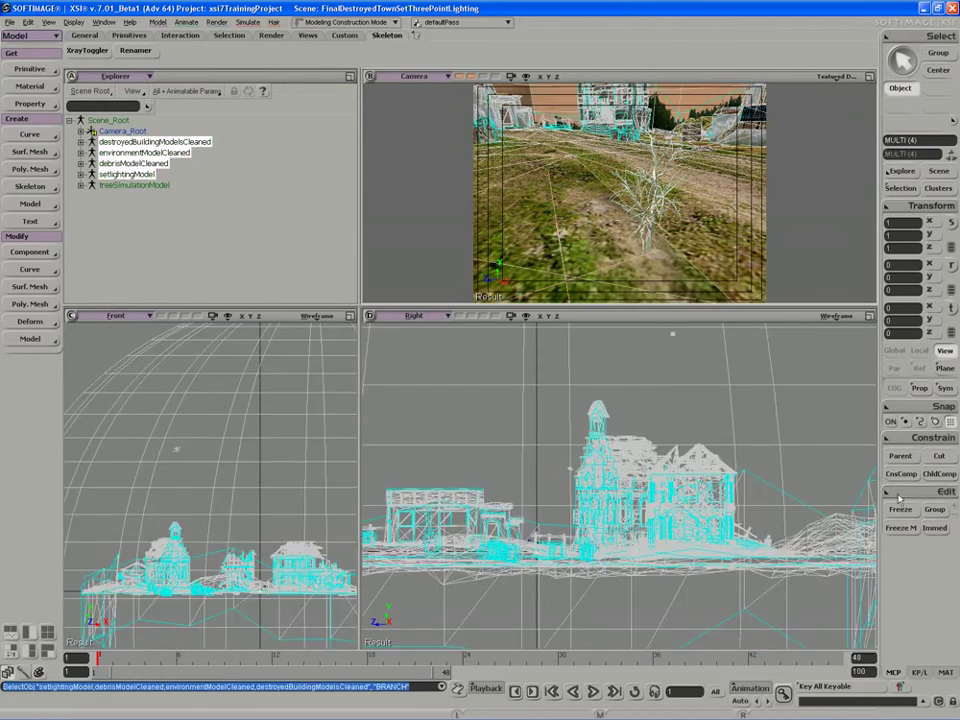
{"action": "right_click", "coordinate": [737, 204]}
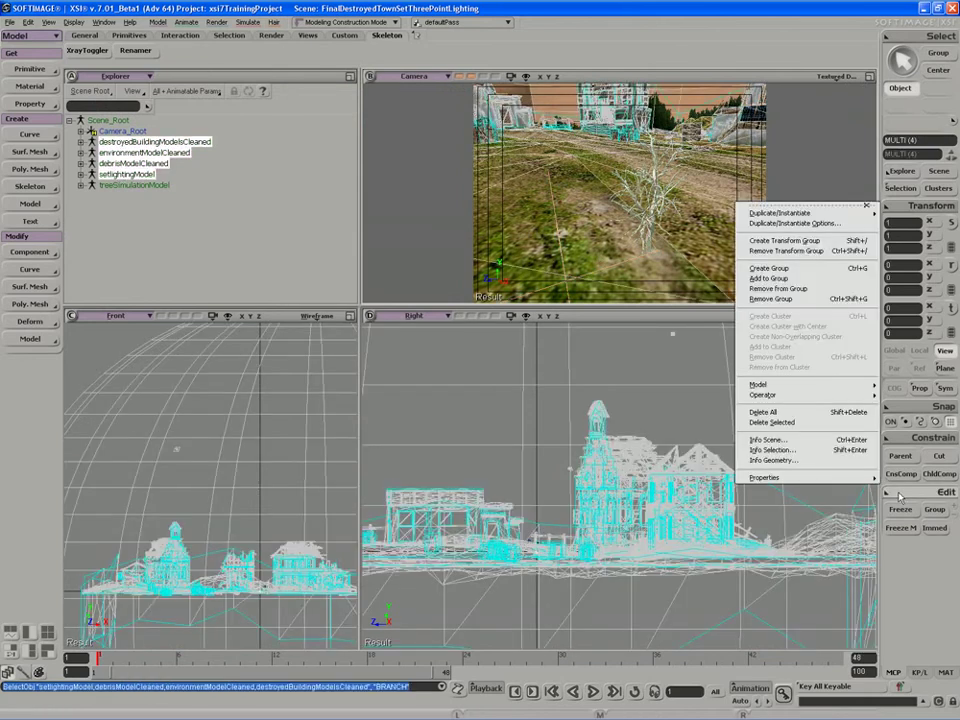
{"action": "left_click", "coordinate": [814, 243]}
{"action": "key", "text": "x"}
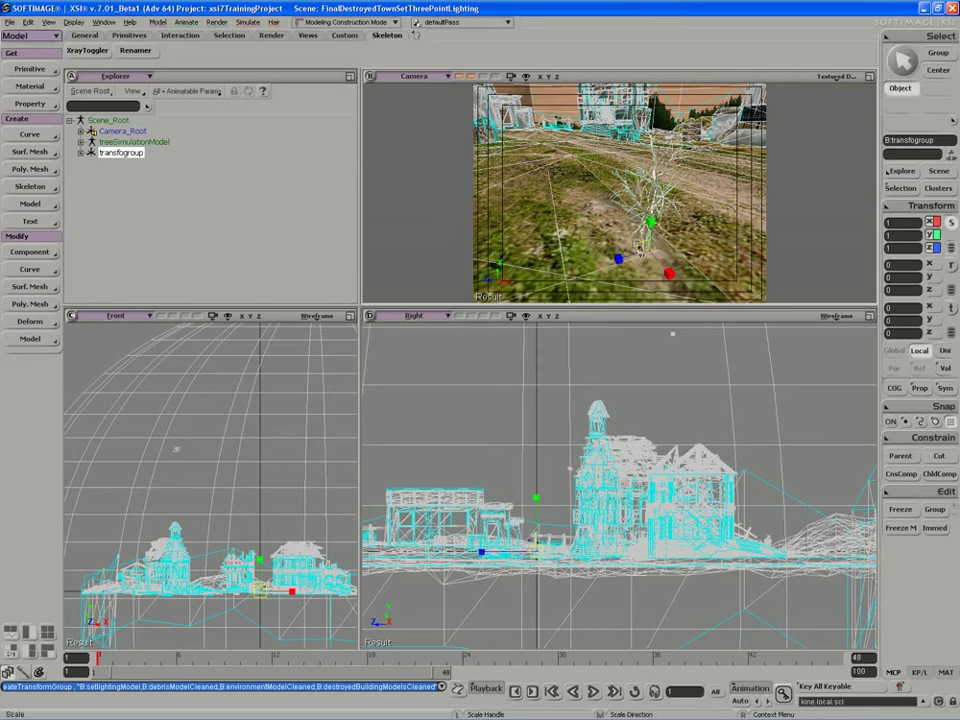
{"action": "left_click_drag", "start_coordinate": [648, 247], "coordinate": [595, 258]}
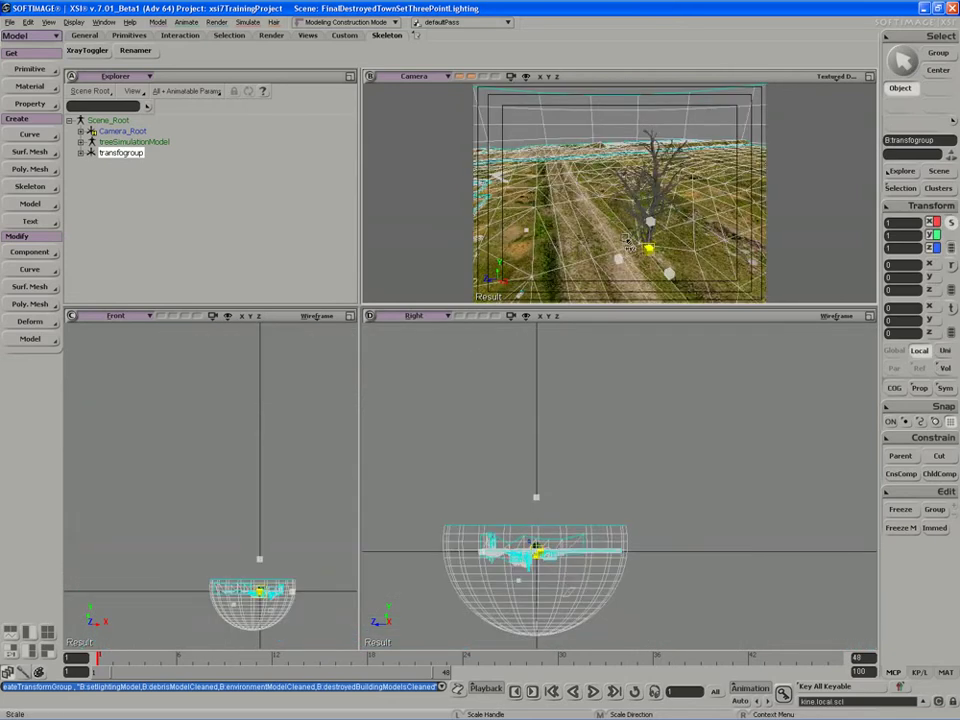
{"action": "key", "text": "ctrl+z"}
Scale the town's transform group down uniformly to about 0.064 so the buildings suit the tree's size.
{"action": "key", "text": "F12"}
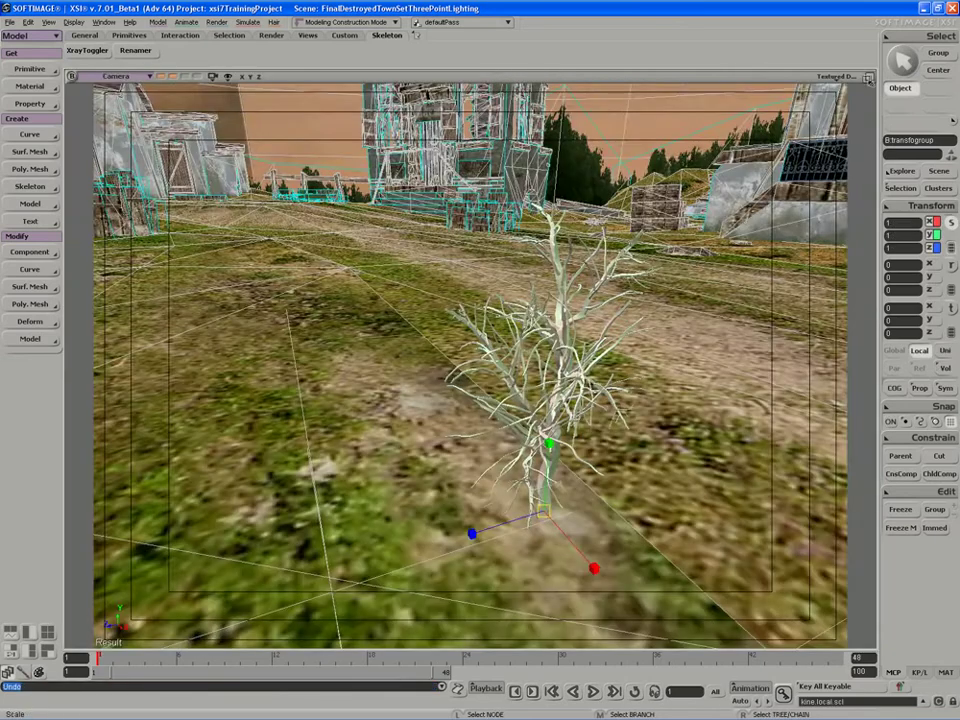
{"action": "key", "text": "s"}
{"action": "right_click_drag", "start_coordinate": [522, 312], "coordinate": [562, 285]}
{"action": "middle_click_drag", "start_coordinate": [562, 285], "coordinate": [512, 364]}
{"action": "left_click_drag", "start_coordinate": [516, 390], "coordinate": [471, 386]}
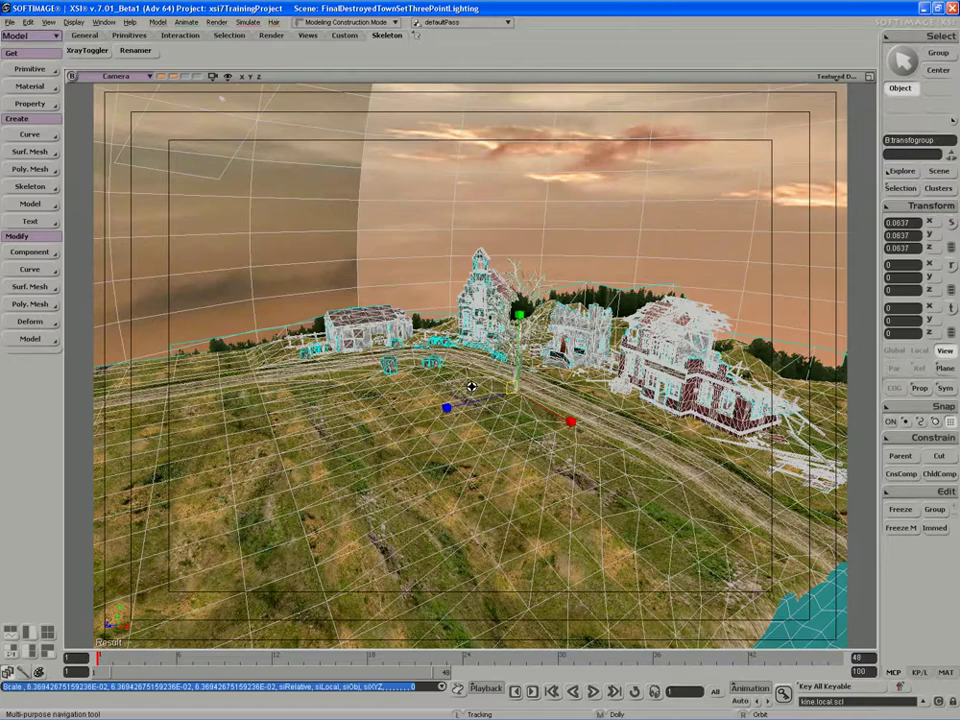
Move the town's transform group to about X -2.21, Y 0.03, Z -0.04 so the tree stands beside the road.
{"action": "right_click_drag", "start_coordinate": [471, 386], "coordinate": [405, 403]}
{"action": "middle_click_drag", "start_coordinate": [405, 403], "coordinate": [392, 403]}
{"action": "key", "text": "v"}
{"action": "left_click_drag", "start_coordinate": [352, 326], "coordinate": [353, 323]}
{"action": "key", "text": "s"}
{"action": "right_click_drag", "start_coordinate": [353, 323], "coordinate": [336, 378]}
{"action": "middle_click_drag", "start_coordinate": [336, 378], "coordinate": [335, 394]}
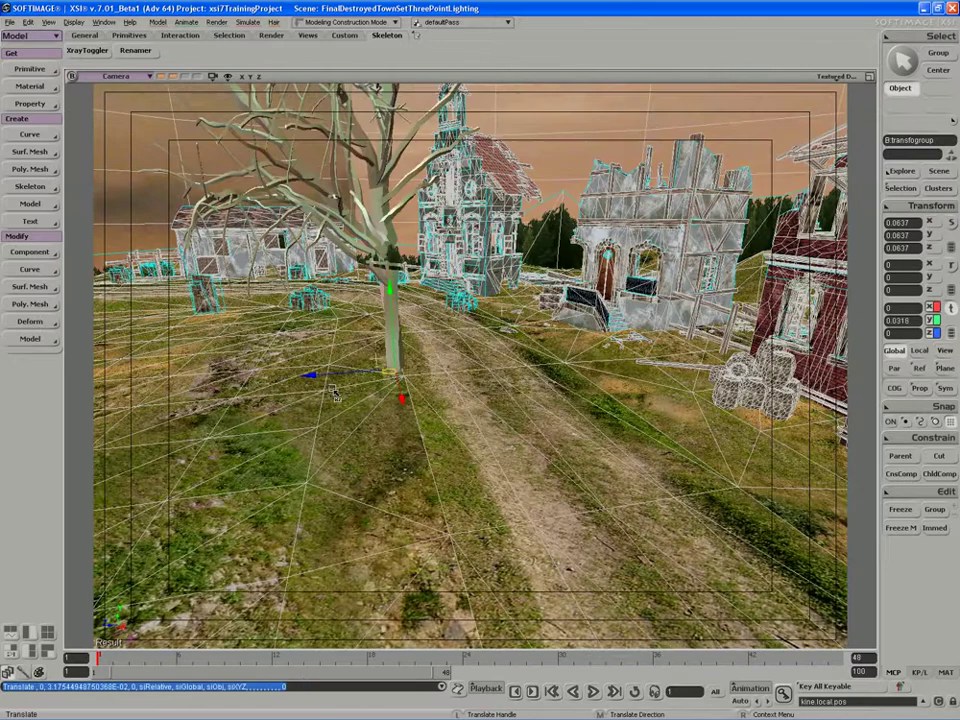
{"action": "left_click_drag", "start_coordinate": [334, 391], "coordinate": [351, 360]}
{"action": "key", "text": "s"}
{"action": "right_click_drag", "start_coordinate": [350, 358], "coordinate": [297, 370]}
Scale the town's transform group up to about 0.07, raise it to about Y 0.067, and deselect everything.
{"action": "key", "text": "x"}
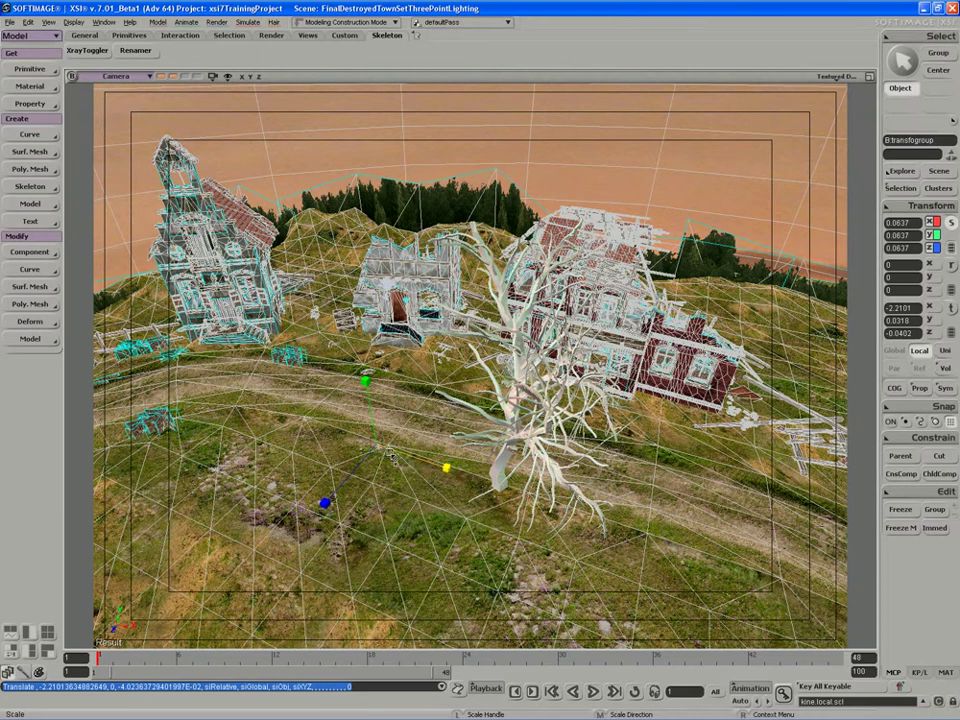
{"action": "left_click_drag", "start_coordinate": [390, 455], "coordinate": [385, 443]}
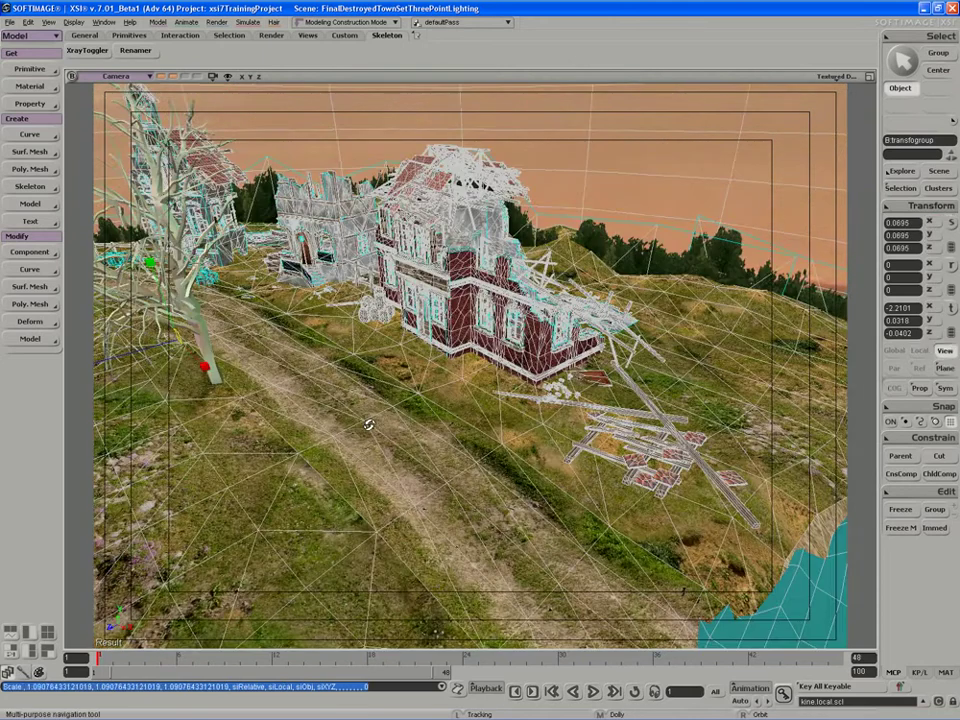
{"action": "left_click_drag", "start_coordinate": [369, 425], "coordinate": [261, 329]}
{"action": "key", "text": "ctrl+z"}
{"action": "key", "text": "s"}
{"action": "key", "text": "space"}
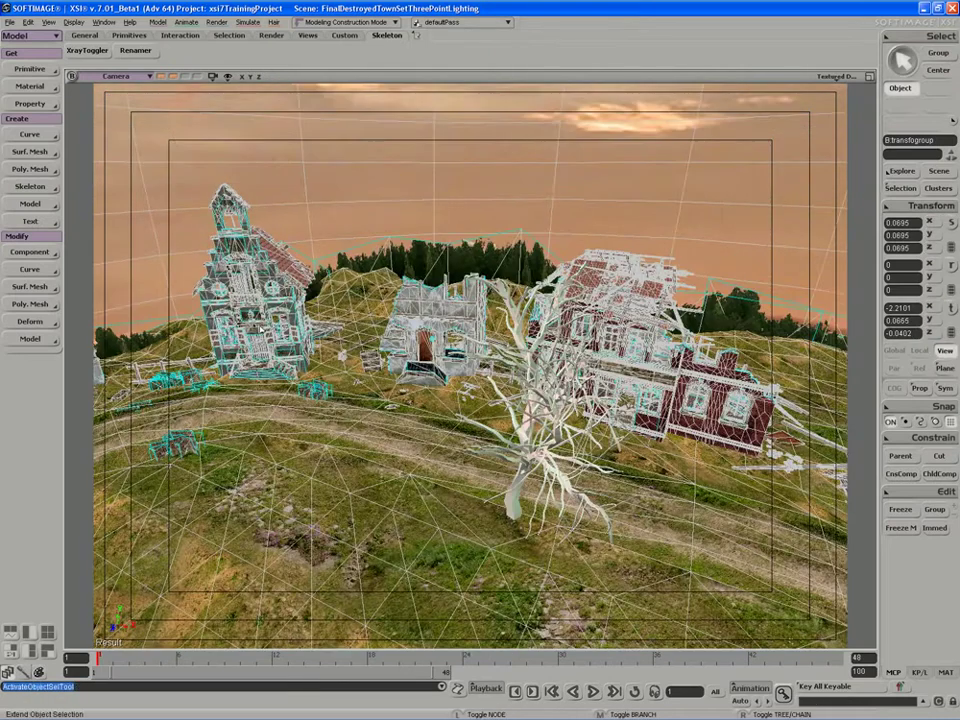
{"action": "key", "text": "ctrl+shift+a"}
Show nulls in the Camera view, select the large spherical leafKiller null, and locate it in the scene explorer.
{"action": "key", "text": "s"}
{"action": "right_click_drag", "start_coordinate": [261, 329], "coordinate": [377, 407]}
{"action": "key", "text": "space"}
{"action": "key", "text": "8"}
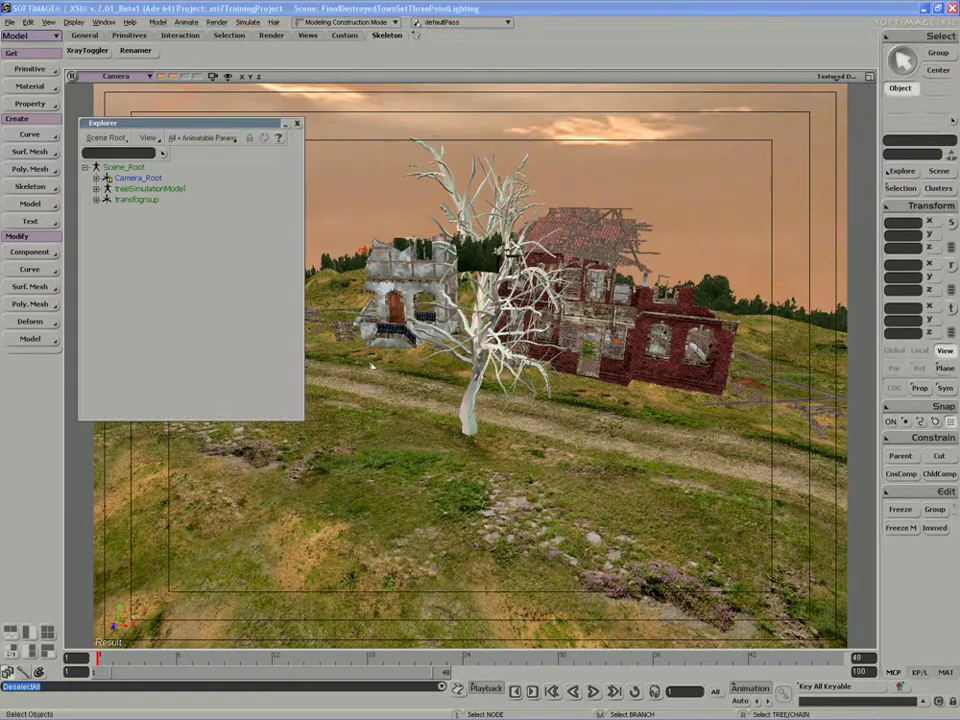
{"action": "left_click", "coordinate": [228, 77]}
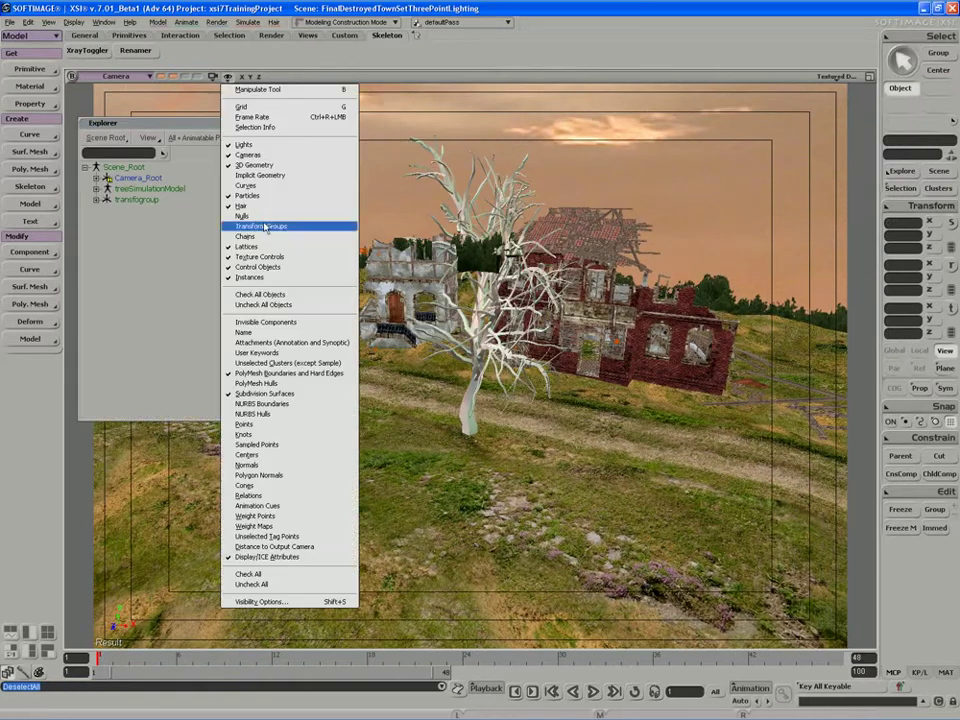
{"action": "left_click", "coordinate": [274, 223]}
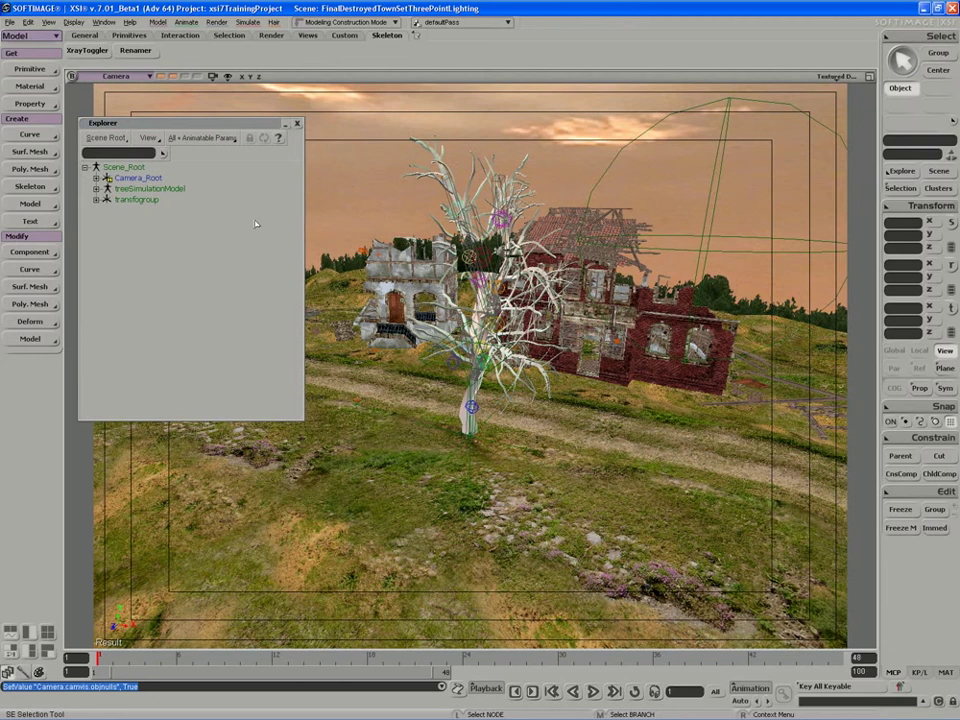
{"action": "left_click", "coordinate": [647, 130]}
{"action": "key", "text": "s"}
{"action": "middle_click_drag", "start_coordinate": [765, 240], "coordinate": [588, 360]}
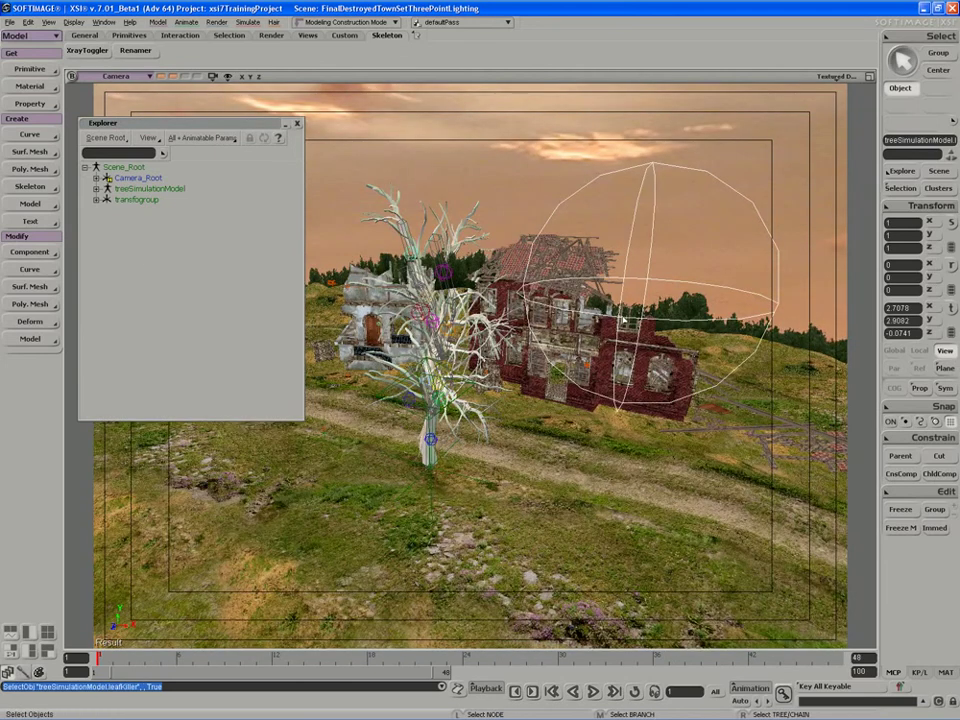
{"action": "key", "text": "f"}
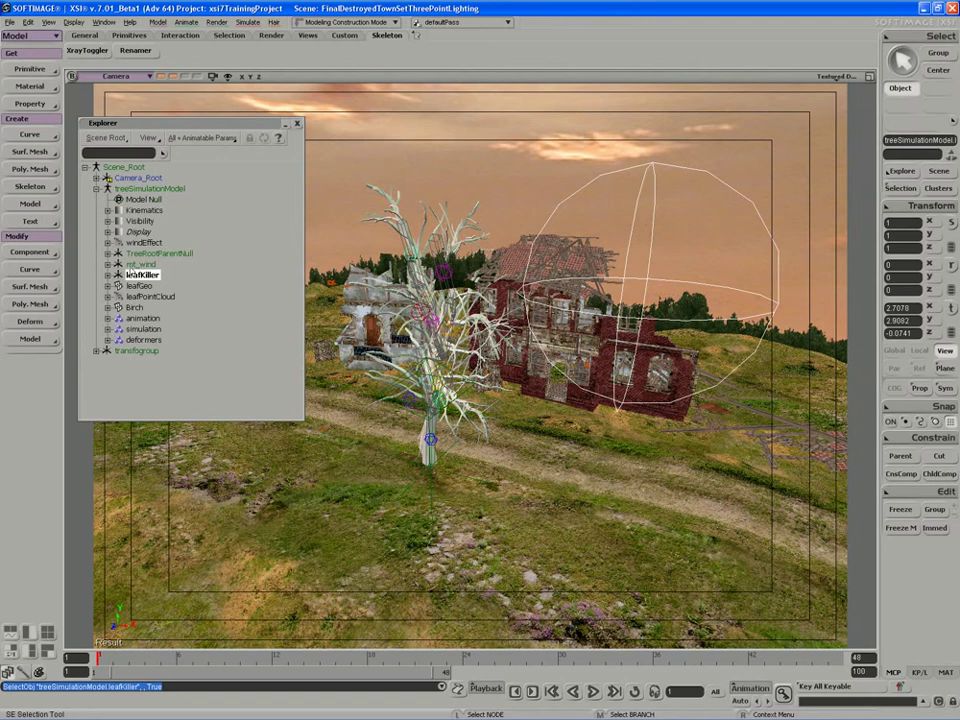
Set the timeline's end frame to 500 and play the simulation from the start.
{"action": "left_click_drag", "start_coordinate": [865, 658], "coordinate": [853, 657]}
{"action": "type", "text": "500"}
{"action": "key", "text": "Return"}
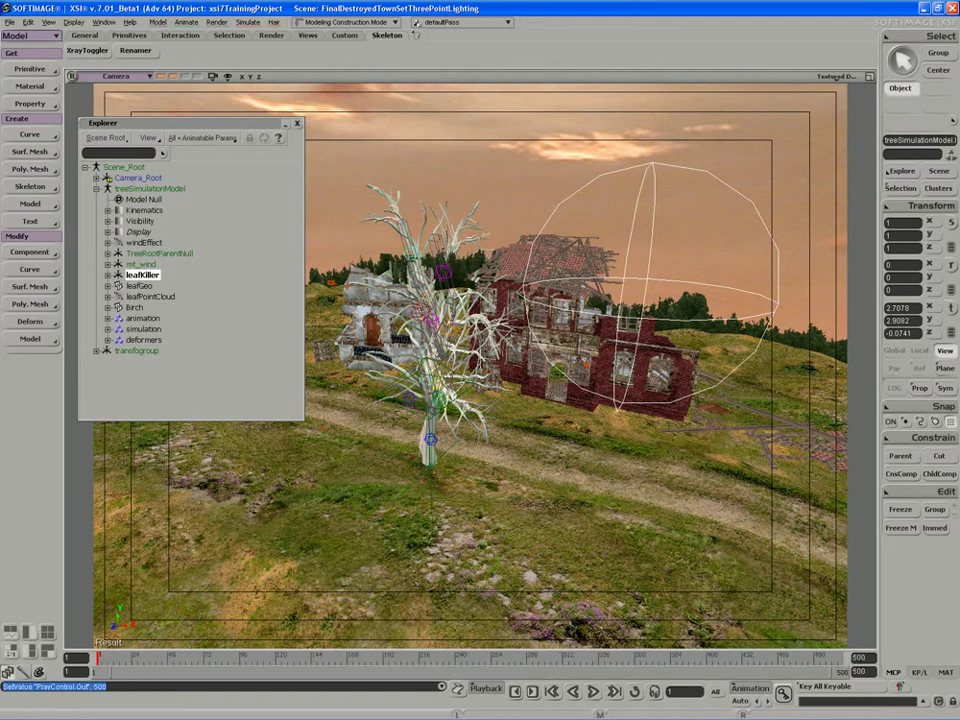
{"action": "left_click", "coordinate": [593, 691]}
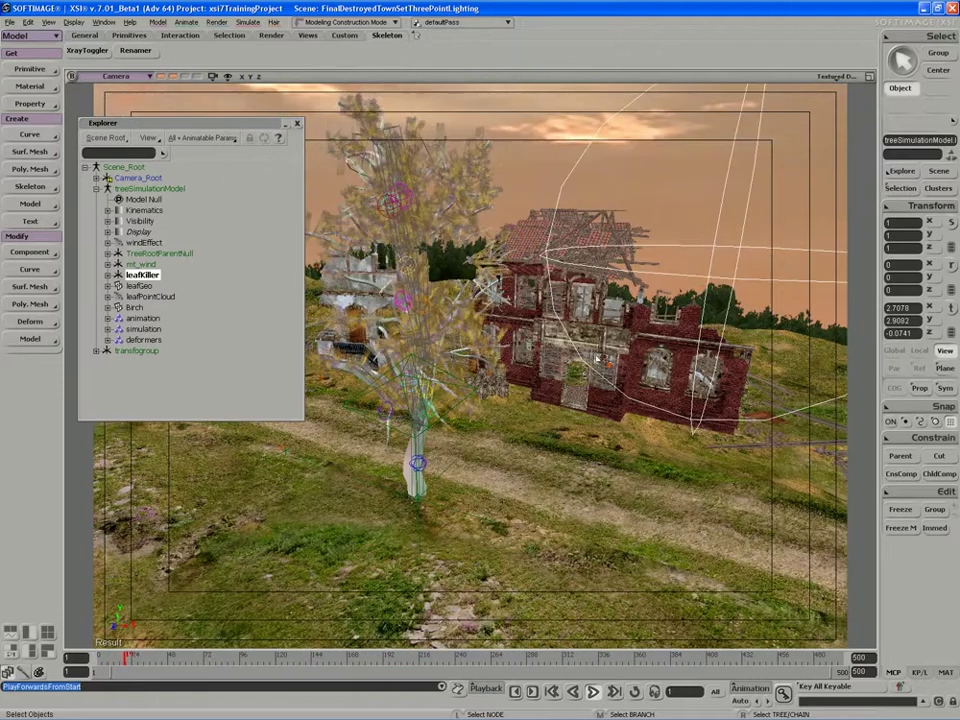
Move leafKiller to about X 2.51, Y 3.91 during playback, watch the falling leaves, and stop at frame 98.
{"action": "key", "text": "v"}
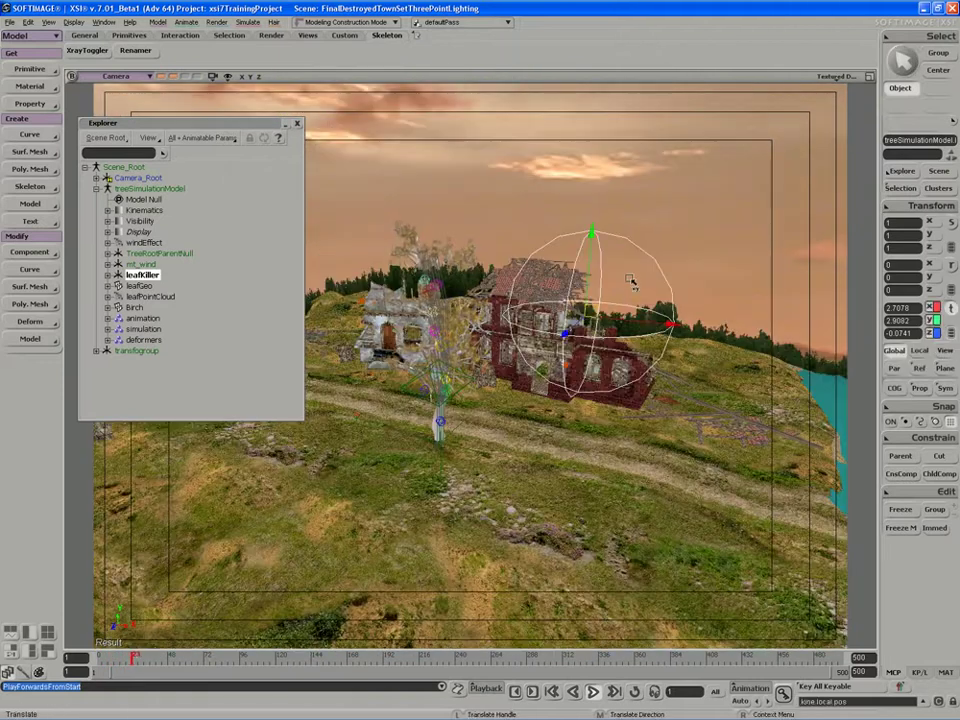
{"action": "left_click_drag", "start_coordinate": [592, 252], "coordinate": [634, 214]}
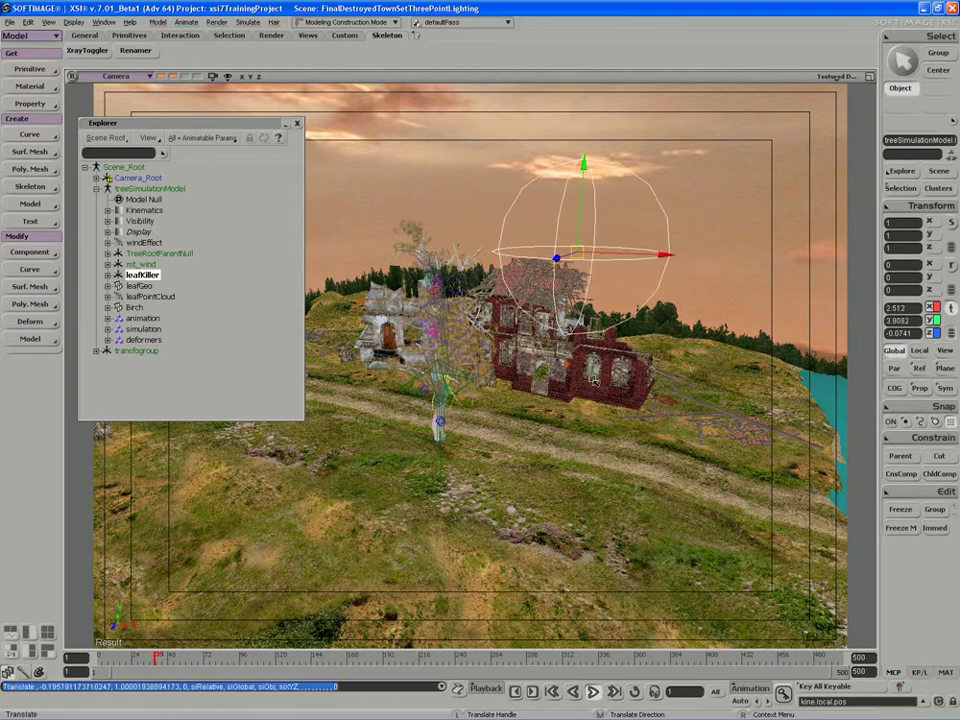
{"action": "key", "text": "s"}
{"action": "middle_click_drag", "start_coordinate": [590, 290], "coordinate": [480, 388]}
{"action": "left_click_drag", "start_coordinate": [480, 388], "coordinate": [538, 392]}
{"action": "right_click_drag", "start_coordinate": [538, 392], "coordinate": [516, 396]}
{"action": "key", "text": "v"}
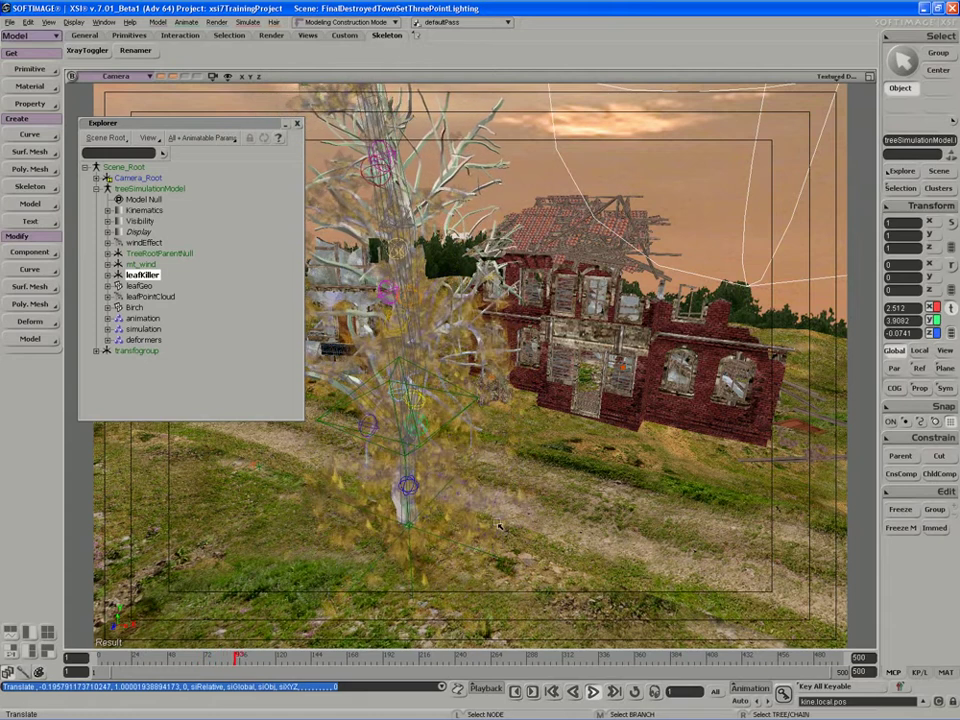
{"action": "key", "text": "Escape"}
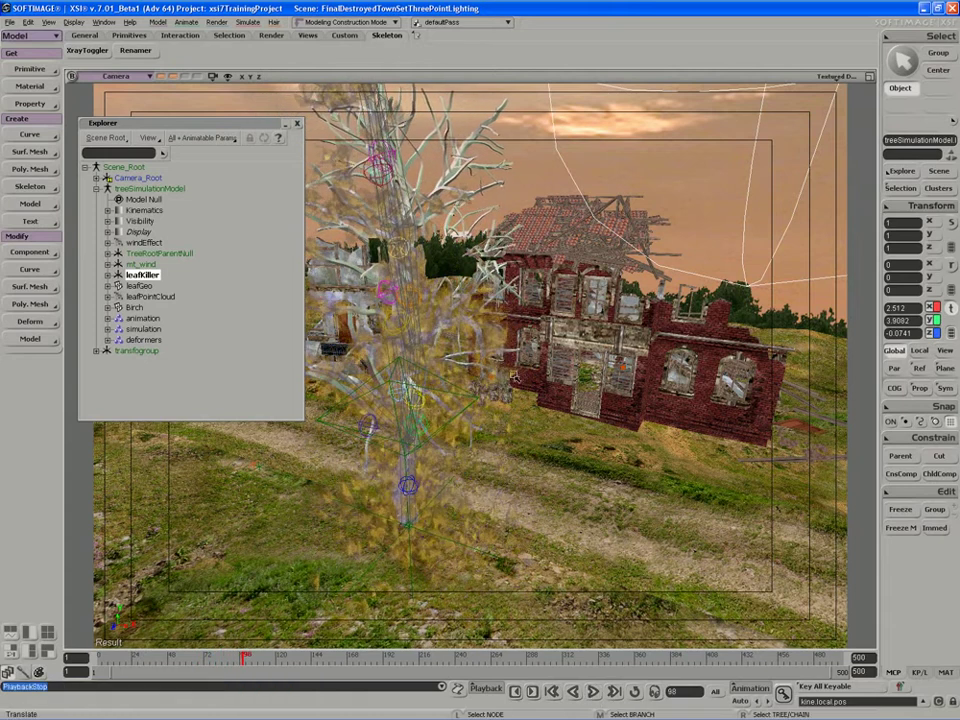
Select the leafPointCloud leaves and open their ICE tree at the red data node.
{"action": "key", "text": "s"}
{"action": "right_click_drag", "start_coordinate": [545, 347], "coordinate": [479, 345]}
{"action": "key", "text": "space"}
{"action": "left_click", "coordinate": [479, 345]}
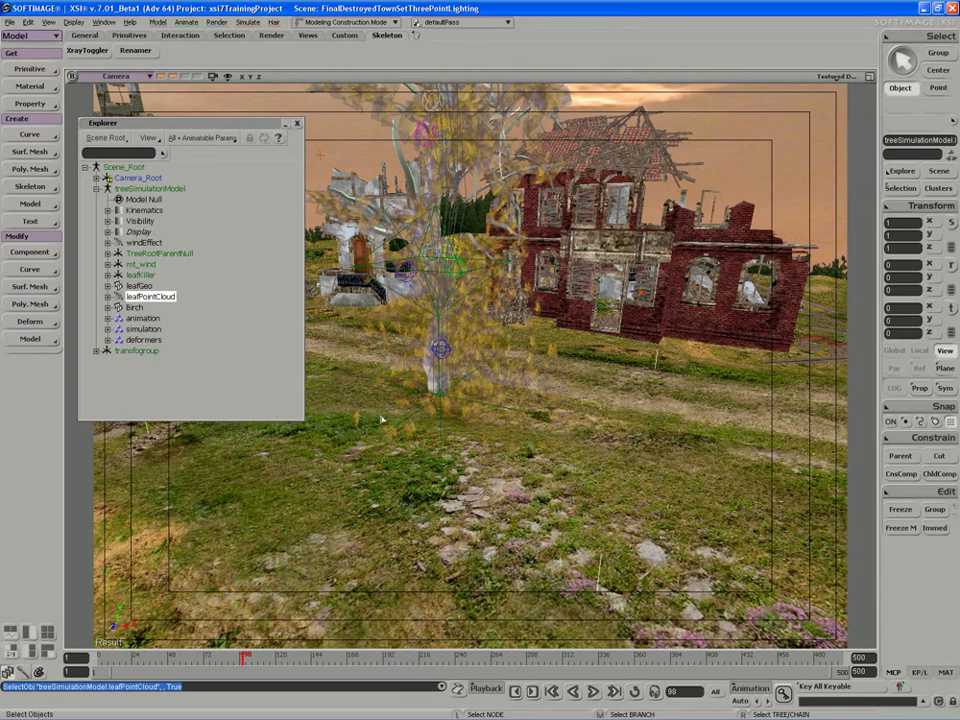
{"action": "key", "text": "alt+9"}
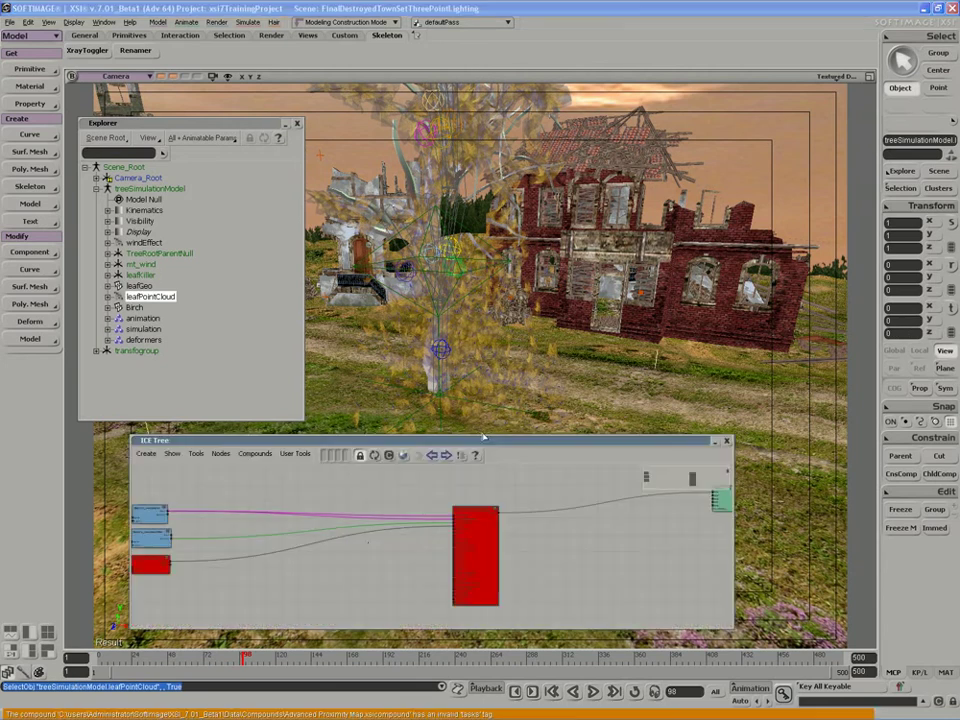
{"action": "scroll", "coordinate": [427, 528], "scroll_direction": "up", "scroll_amount": 5}
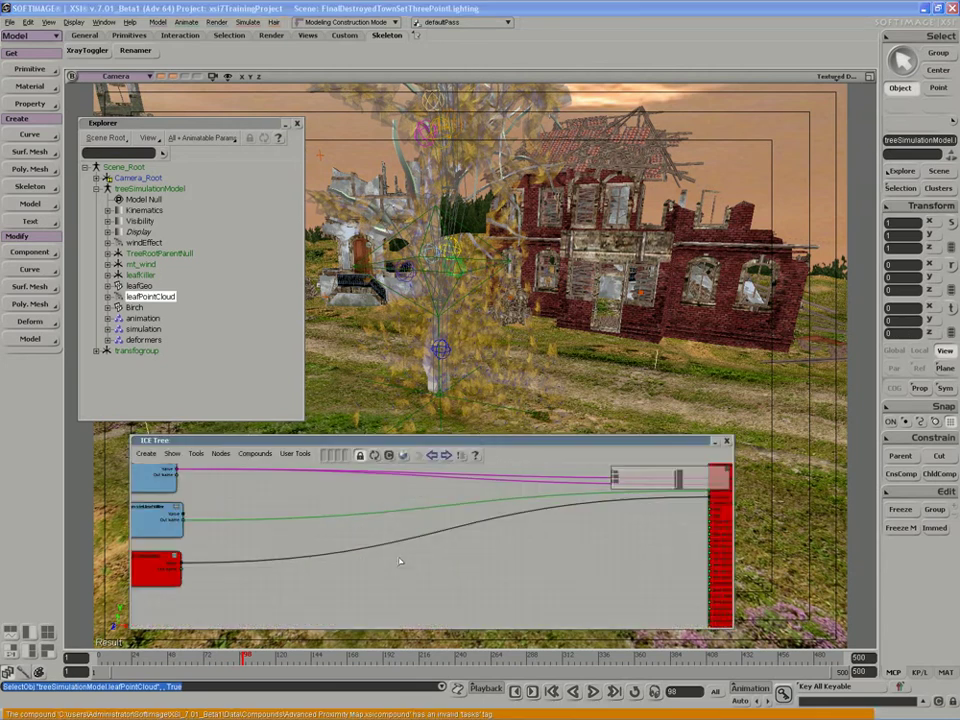
{"action": "left_click_drag", "start_coordinate": [339, 554], "coordinate": [366, 532]}
Point the this_model.ground data node to environmentModelCleaned's visGround mesh, and close the explorer, node properties and ICE tree.
{"action": "double_click", "coordinate": [336, 572]}
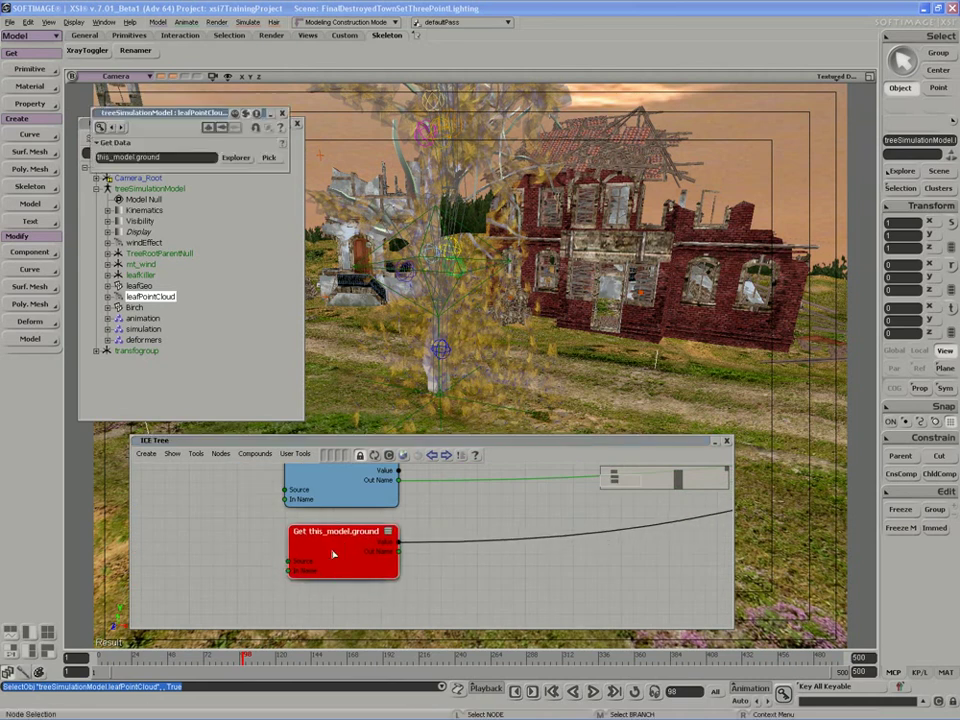
{"action": "left_click", "coordinate": [268, 158]}
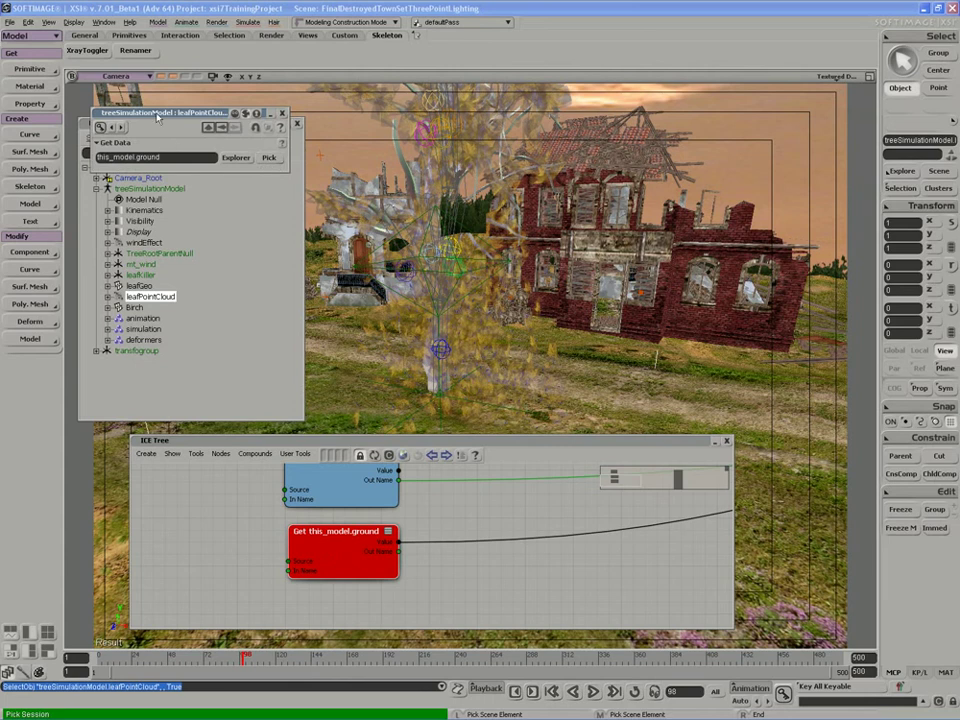
{"action": "left_click", "coordinate": [236, 157]}
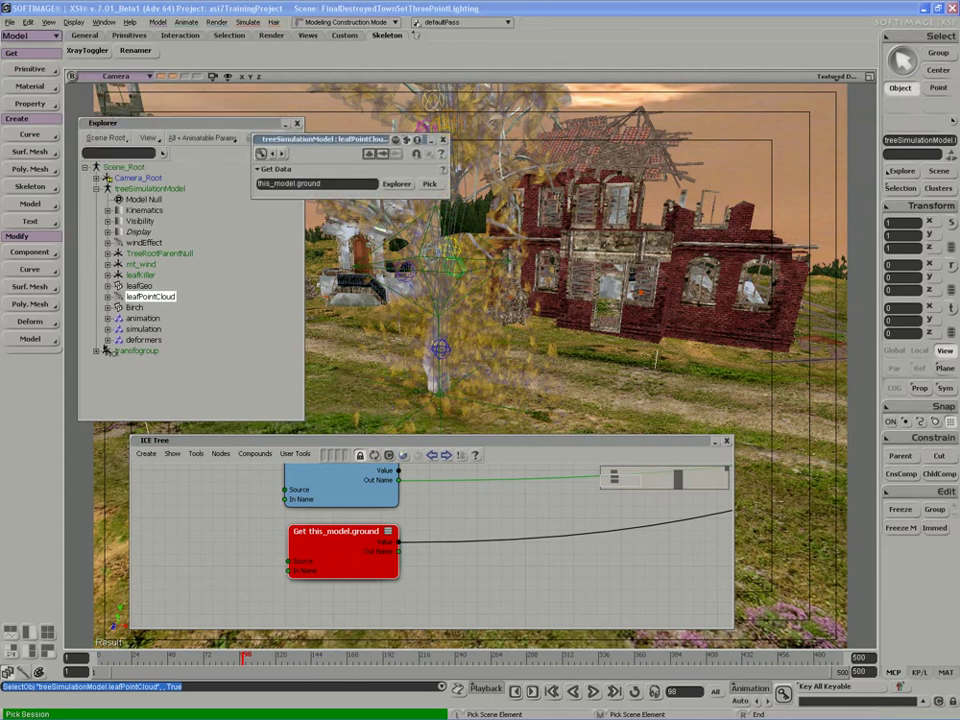
{"action": "left_click", "coordinate": [97, 351]}
{"action": "left_click", "coordinate": [108, 394]}
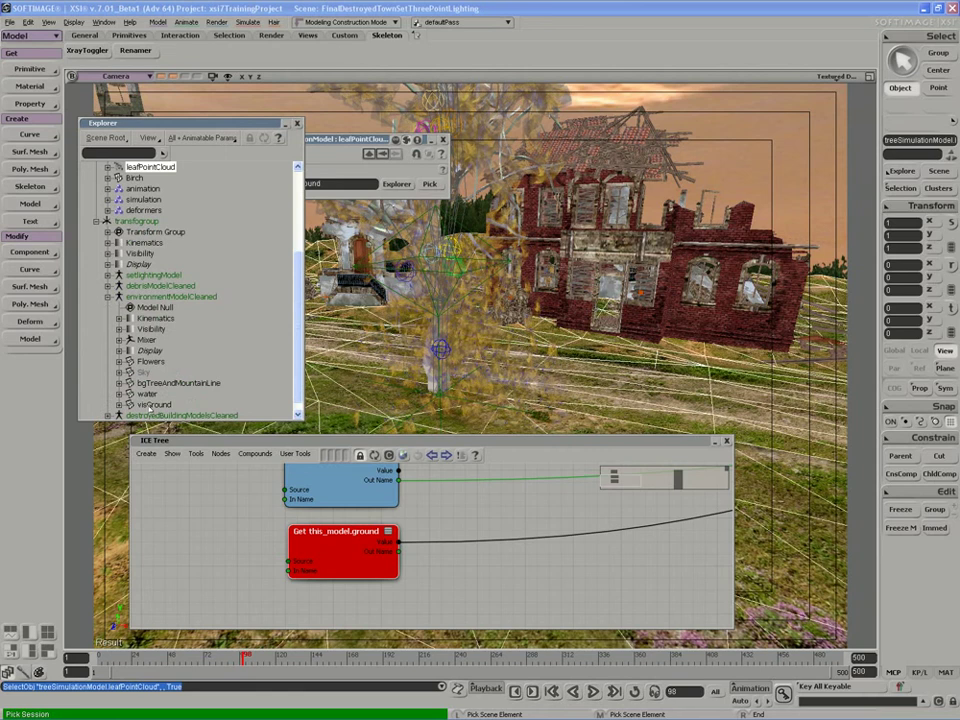
{"action": "left_click", "coordinate": [151, 405]}
{"action": "left_click", "coordinate": [297, 123]}
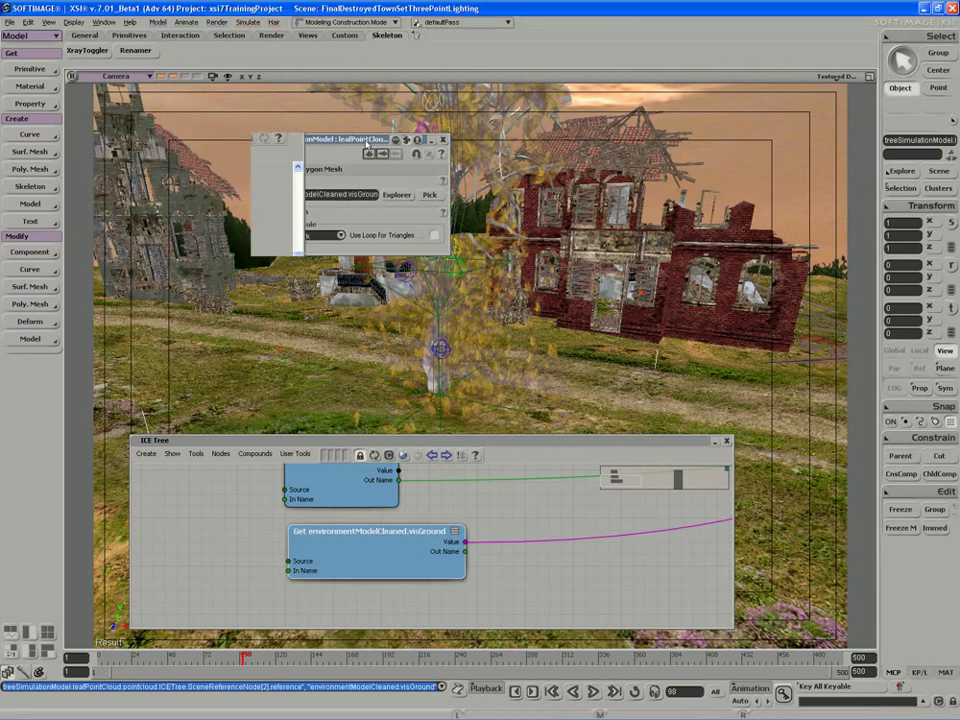
{"action": "left_click", "coordinate": [443, 139]}
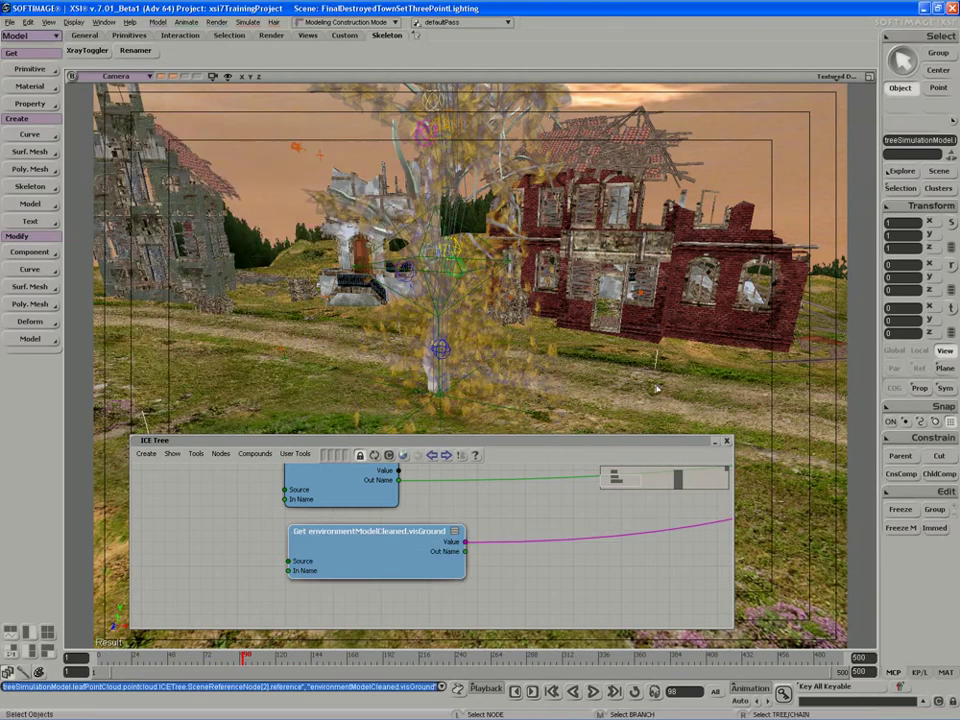
{"action": "left_click", "coordinate": [727, 441]}
Switch the camera view to wireframe display and play the simulation from the start.
{"action": "left_click", "coordinate": [836, 76]}
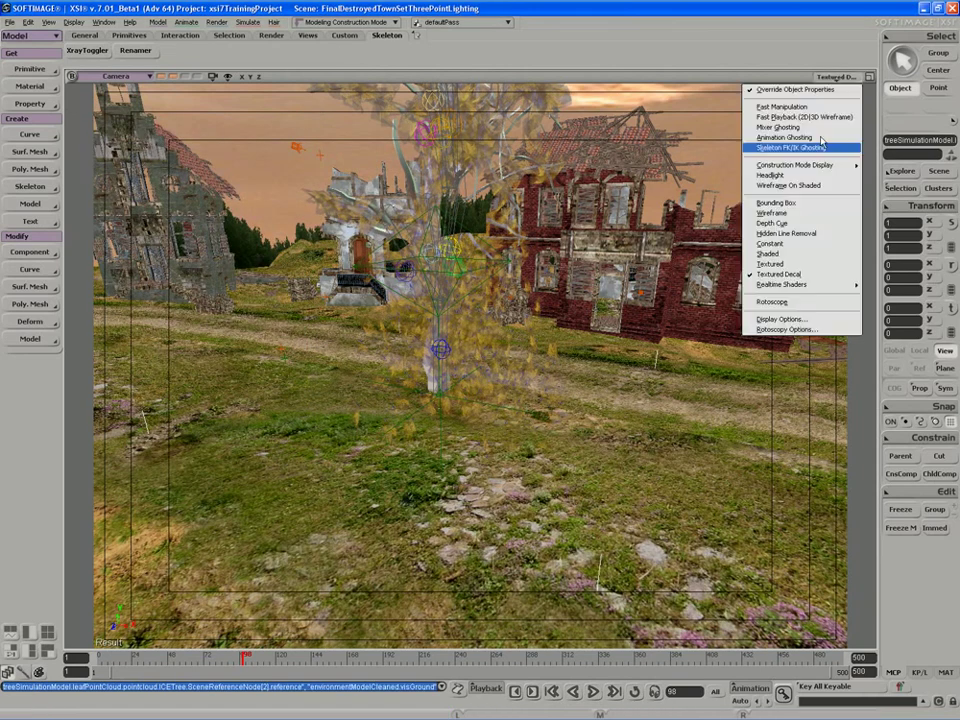
{"action": "left_click", "coordinate": [786, 233]}
{"action": "left_click", "coordinate": [836, 76]}
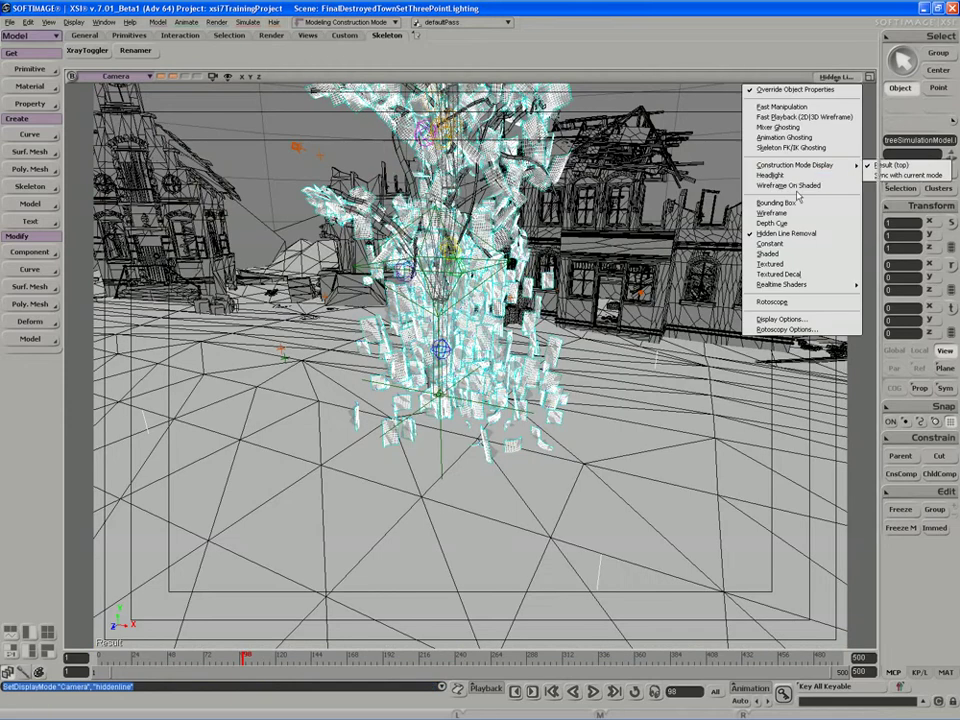
{"action": "left_click", "coordinate": [771, 212]}
{"action": "middle_click", "coordinate": [593, 692]}
{"action": "key", "text": "s"}
{"action": "key", "text": "space"}
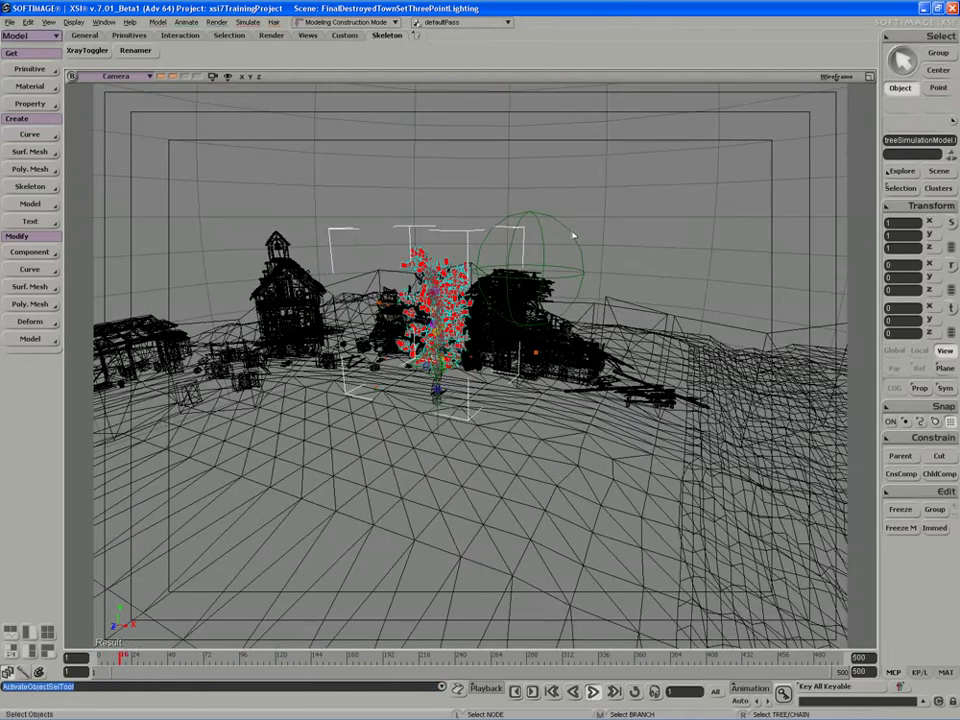
Select the leafKiller sphere and move it across the tree to about X -3.34, Y 4.45 during playback.
{"action": "left_click", "coordinate": [573, 236]}
{"action": "key", "text": "s"}
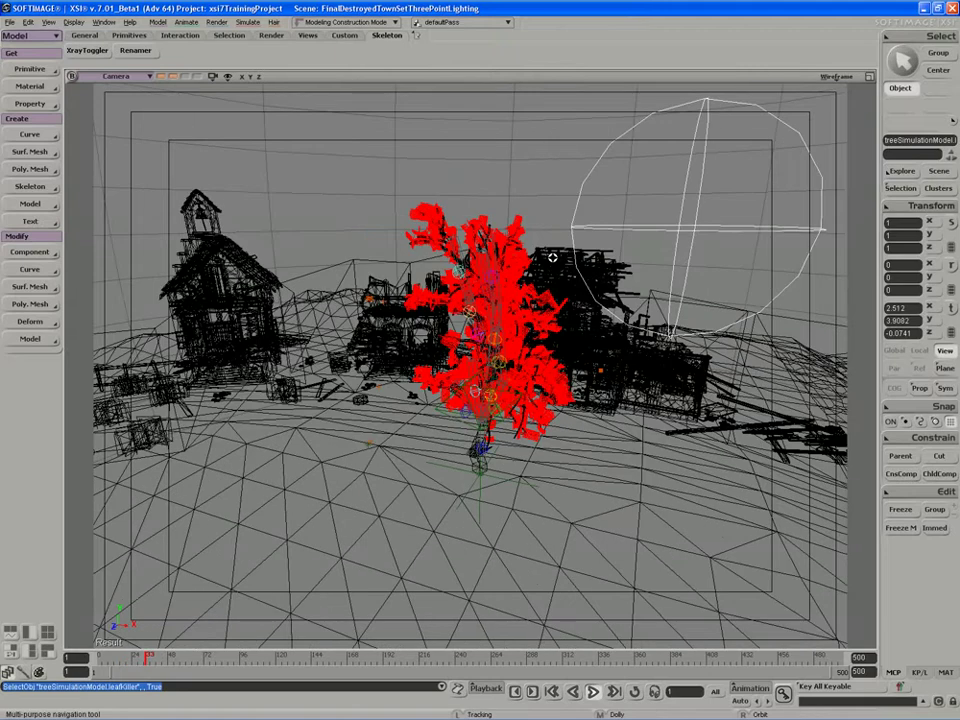
{"action": "left_click_drag", "start_coordinate": [552, 257], "coordinate": [508, 261]}
{"action": "key", "text": "v"}
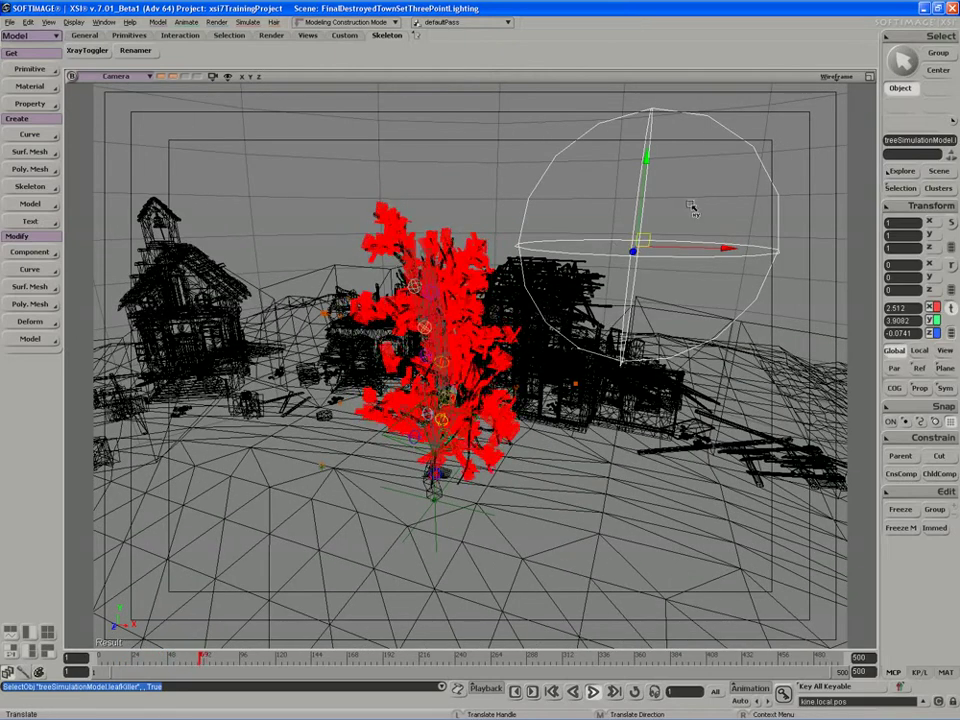
{"action": "left_click_drag", "start_coordinate": [675, 195], "coordinate": [284, 163]}
{"action": "key", "text": "s"}
{"action": "right_click_drag", "start_coordinate": [467, 290], "coordinate": [509, 322]}
{"action": "left_click_drag", "start_coordinate": [510, 323], "coordinate": [516, 325]}
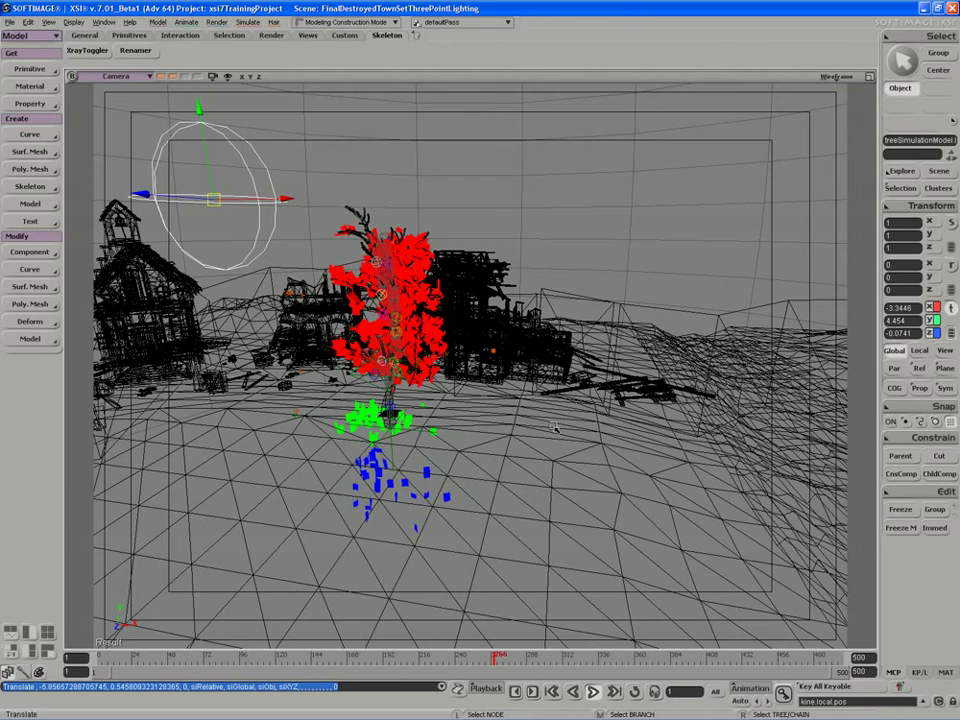
Stop playback at frame 279 and examine the fallen leaves from ground level against the selected visGround mesh.
{"action": "left_click", "coordinate": [595, 694]}
{"action": "key", "text": "s"}
{"action": "right_click_drag", "start_coordinate": [478, 520], "coordinate": [476, 460]}
{"action": "middle_click_drag", "start_coordinate": [476, 460], "coordinate": [444, 420]}
{"action": "key", "text": "space"}
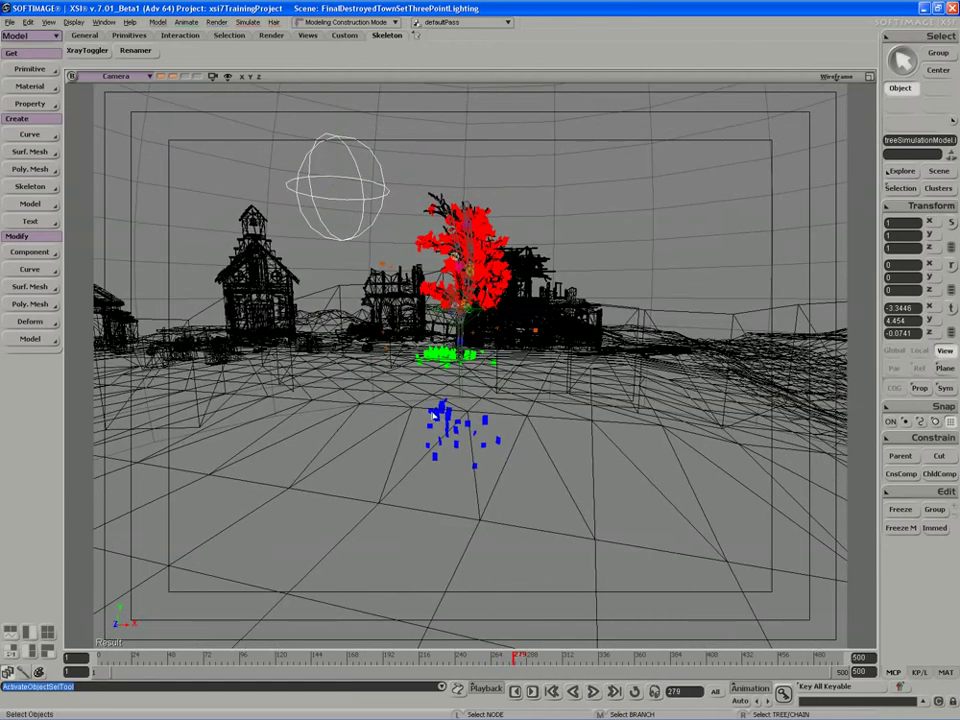
{"action": "scroll", "coordinate": [405, 415], "scroll_direction": "up", "scroll_amount": 5}
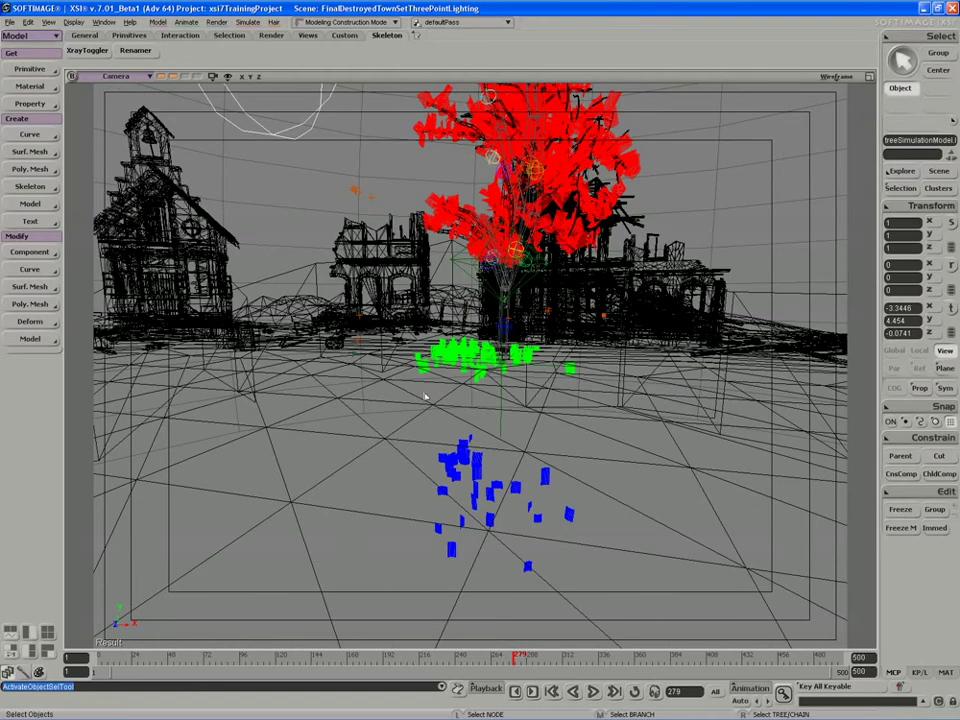
{"action": "left_click", "coordinate": [341, 402]}
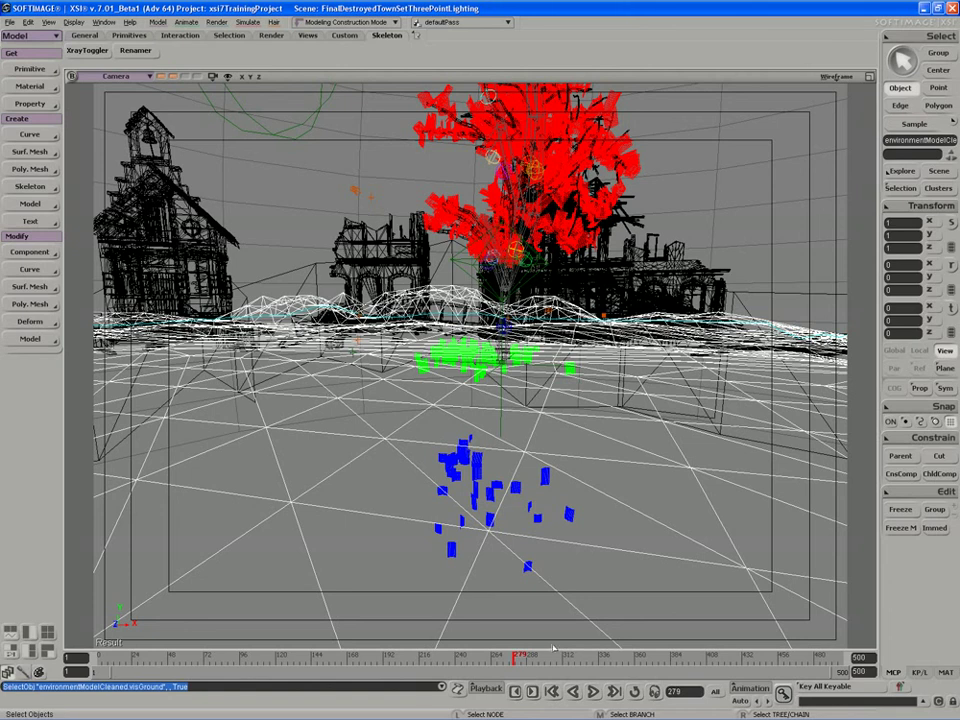
Return to frame 1, clear the selection and set the camera view to Textured Decal display.
{"action": "left_click", "coordinate": [98, 658]}
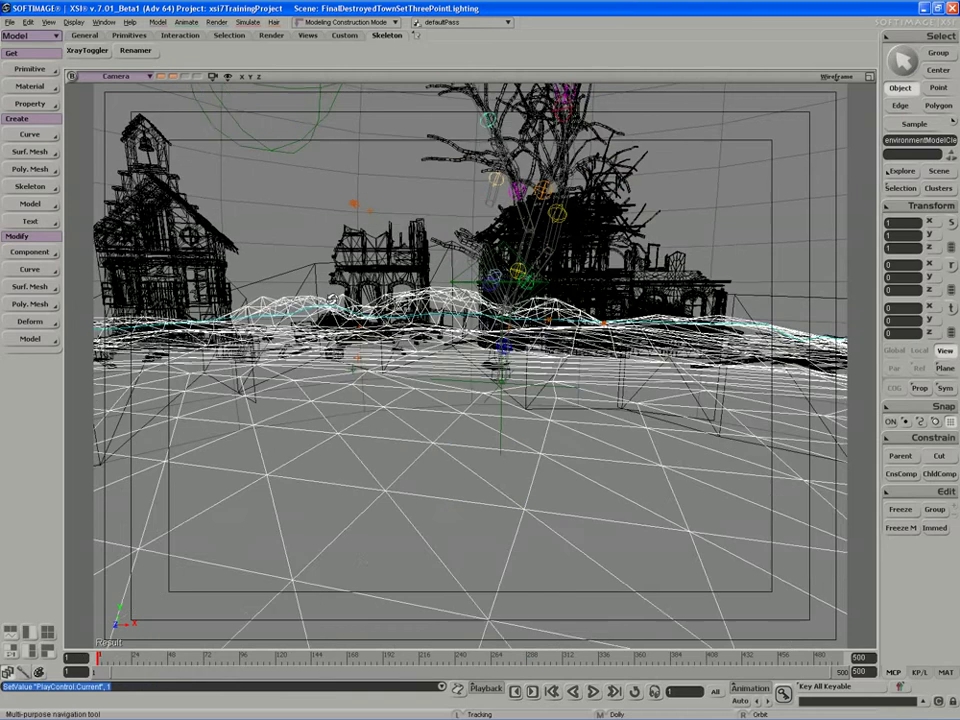
{"action": "middle_click", "coordinate": [837, 76]}
{"action": "scroll", "coordinate": [738, 167], "scroll_direction": "down", "scroll_amount": 3}
{"action": "left_click", "coordinate": [720, 178]}
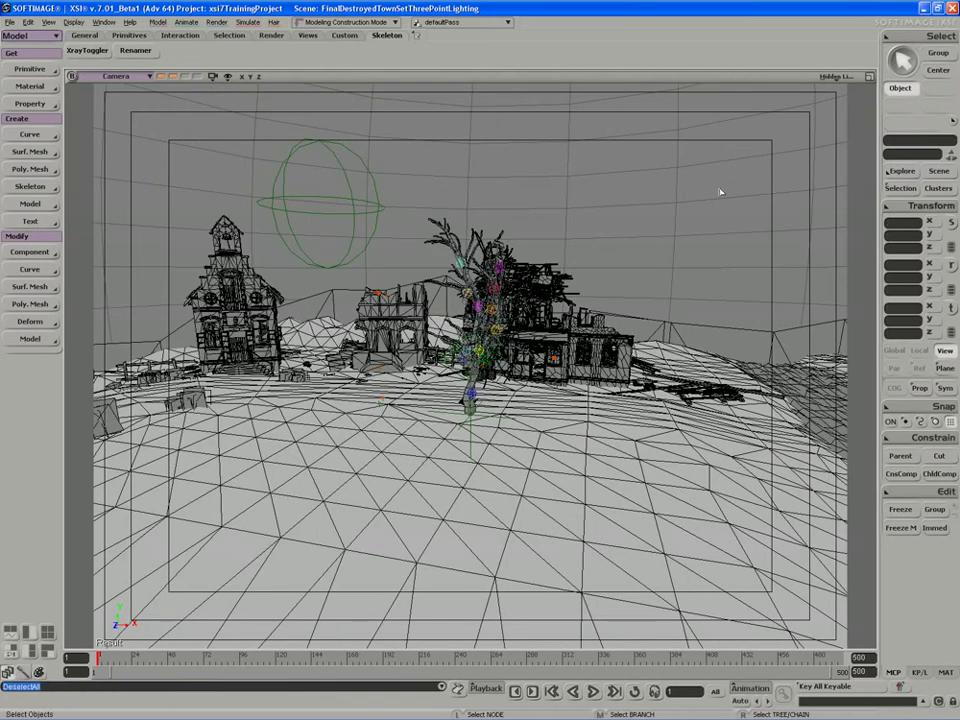
{"action": "left_click", "coordinate": [837, 76]}
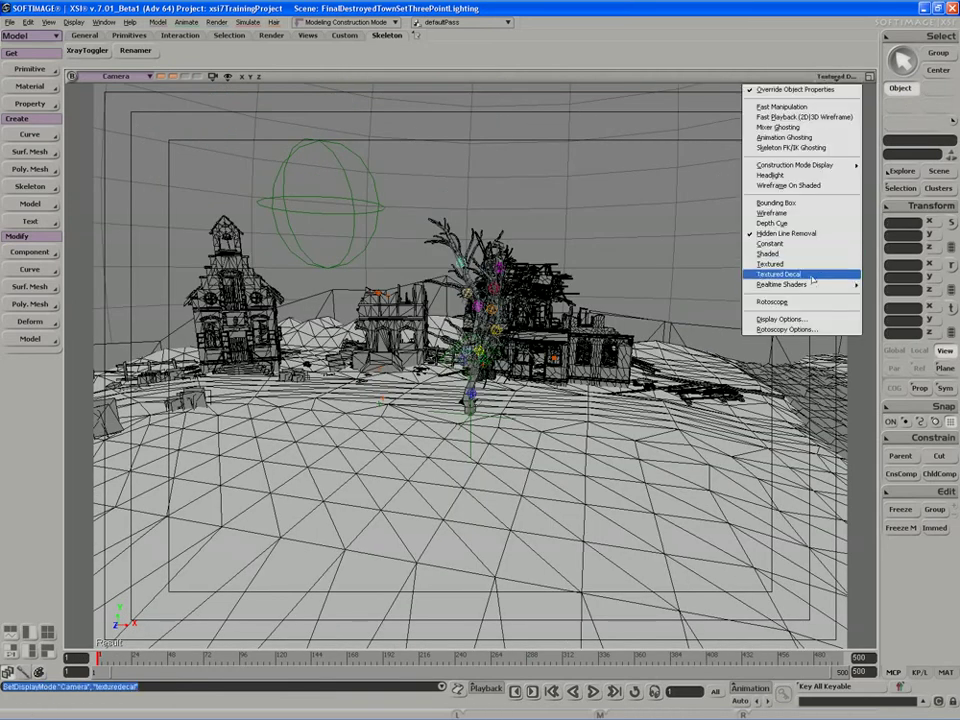
{"action": "left_click", "coordinate": [790, 273]}
{"action": "middle_click_drag", "start_coordinate": [611, 401], "coordinate": [437, 480]}
{"action": "key", "text": "s"}
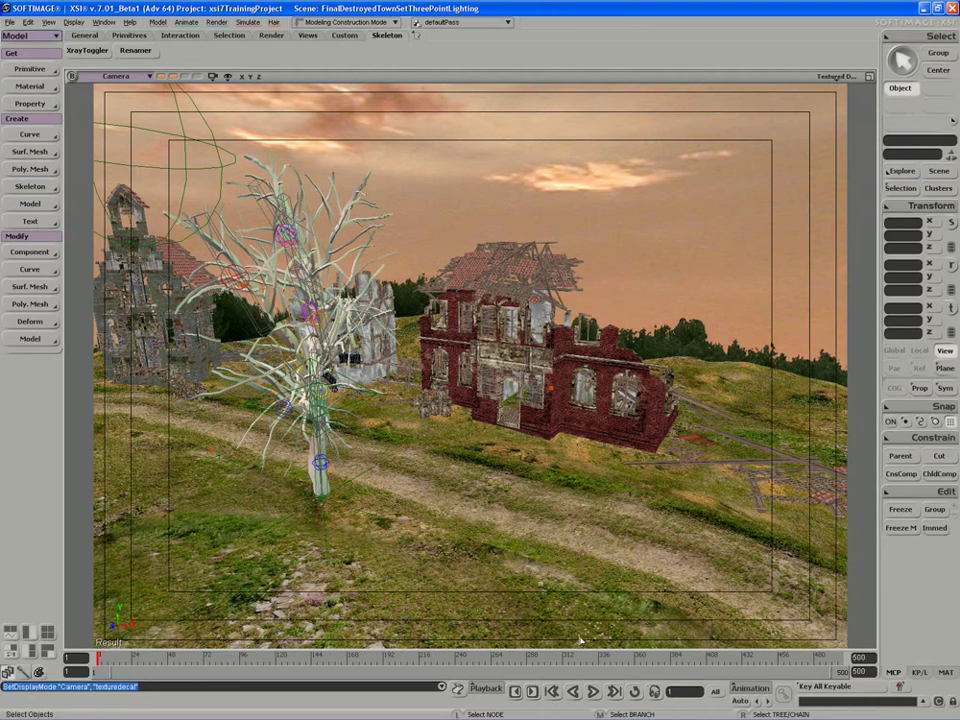